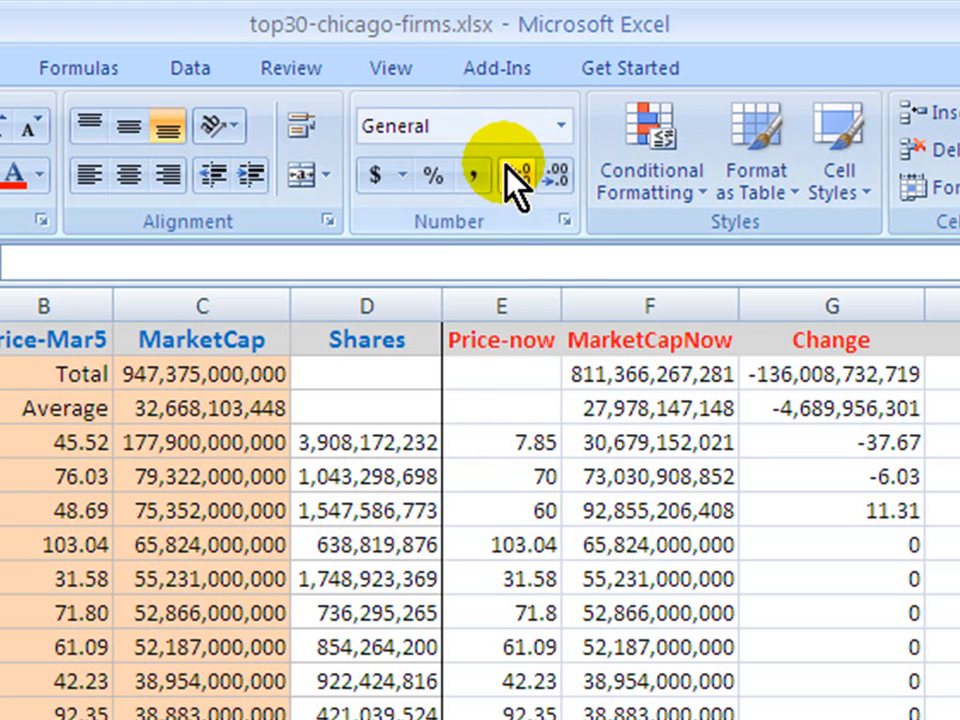
Format the JPMorgan Chase Price-now cell (E4) as Currency with two decimal places and no currency symbol.
left_click(528, 440)
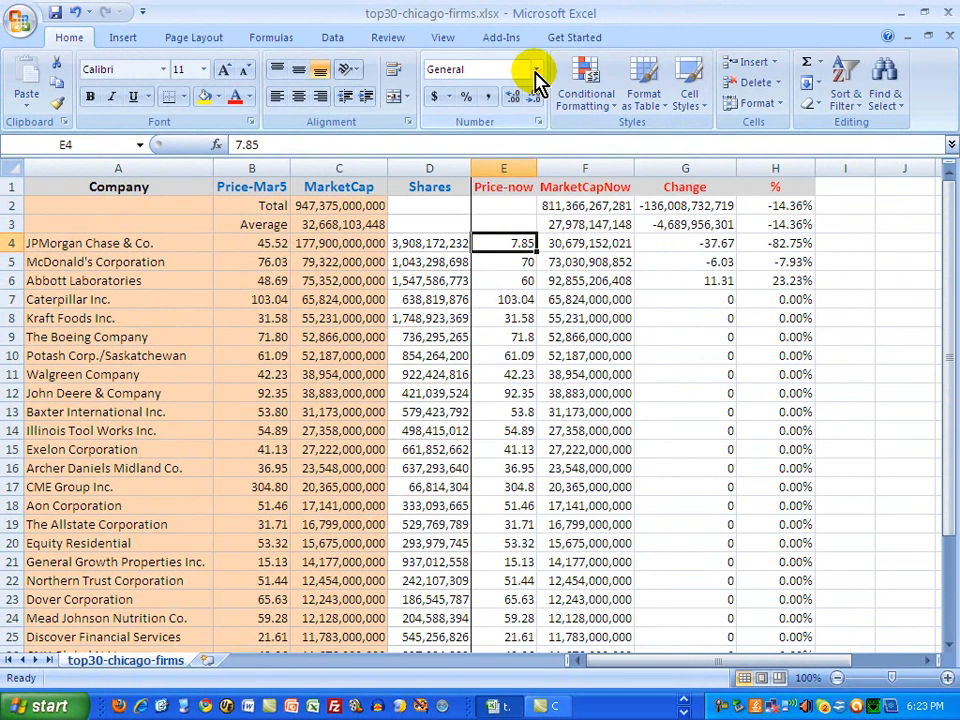
left_click(537, 72)
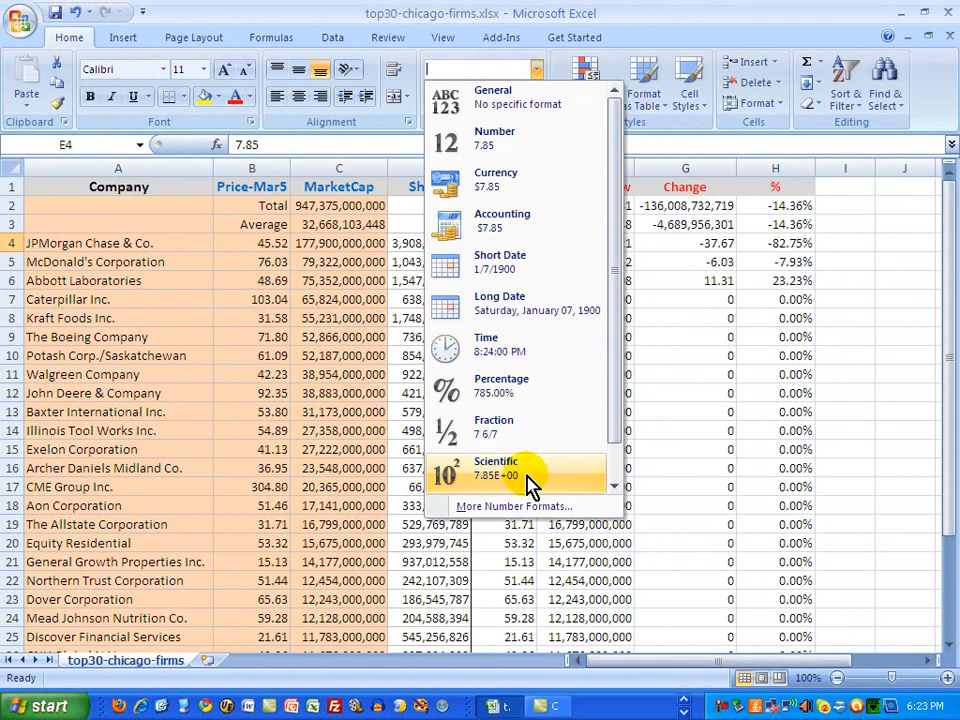
left_click(528, 512)
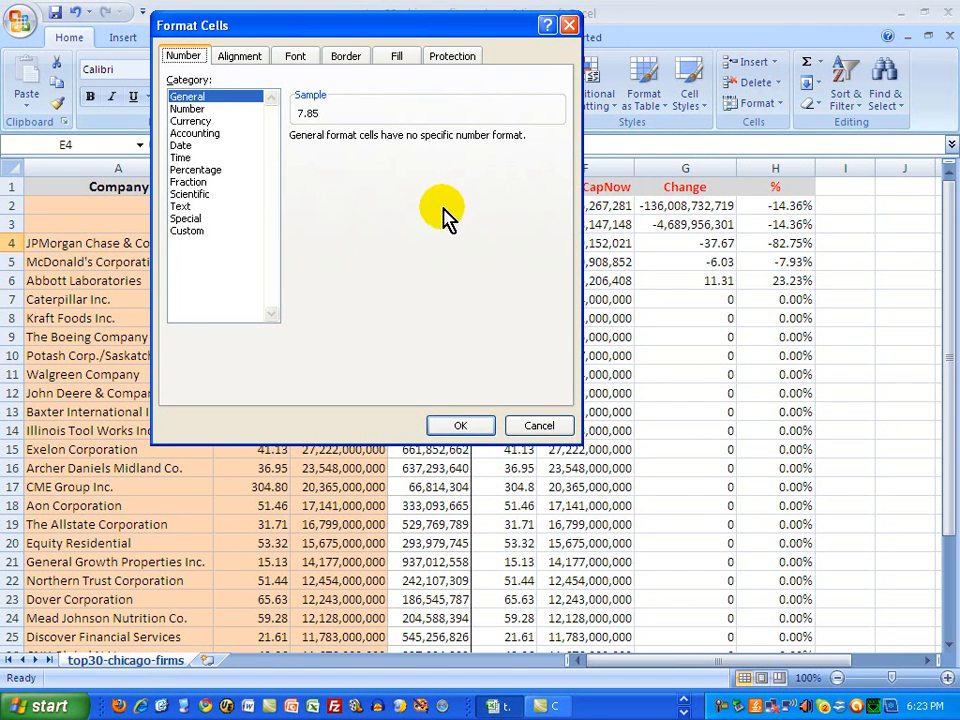
left_click(198, 123)
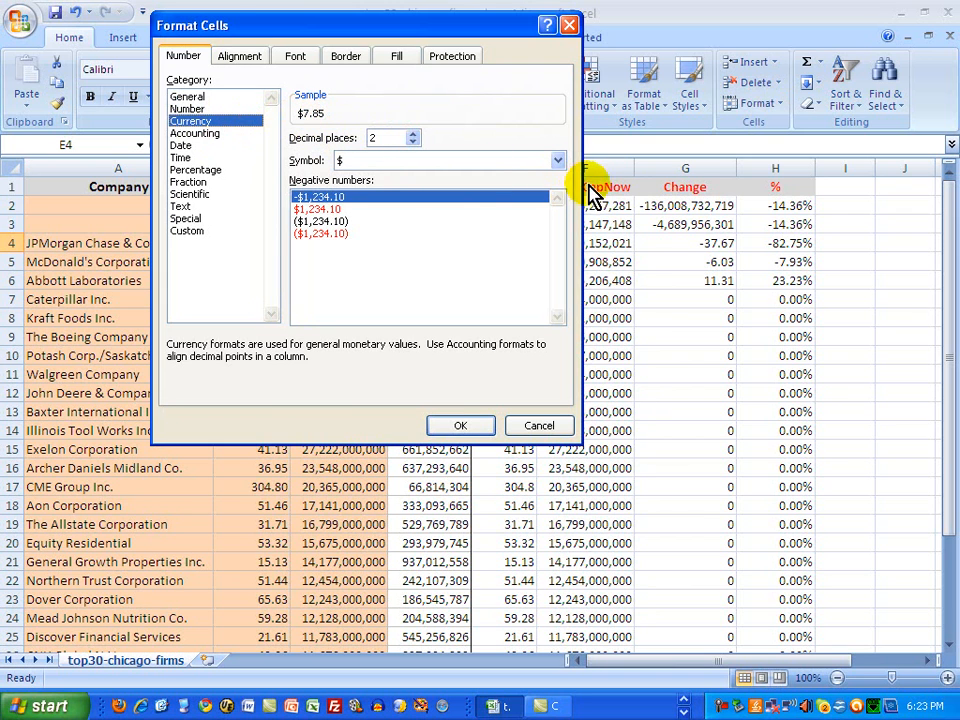
left_click(558, 161)
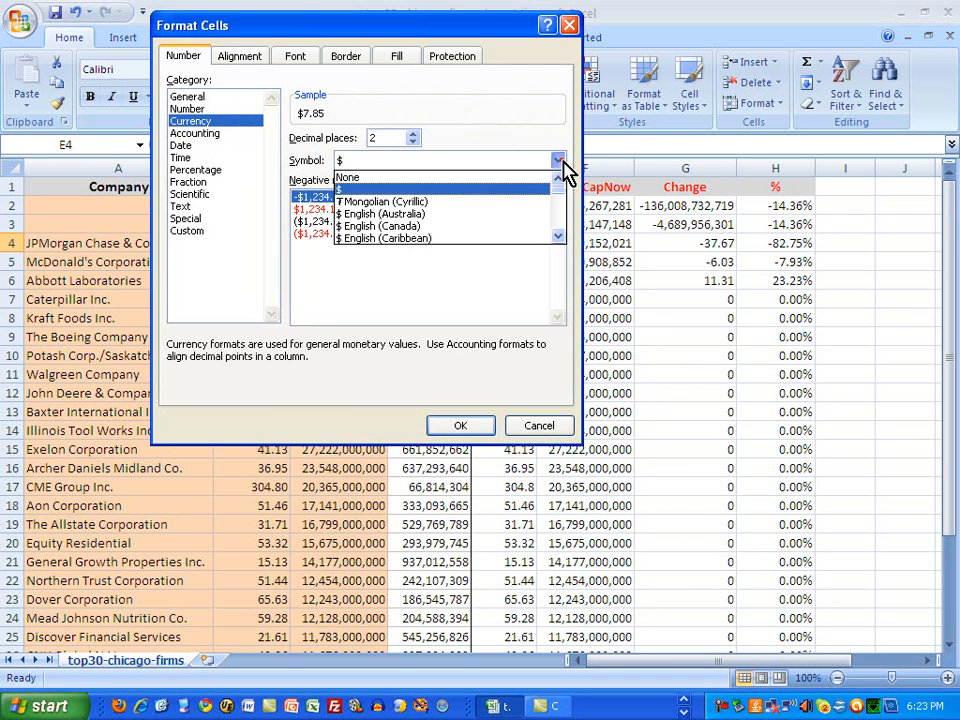
left_click(395, 177)
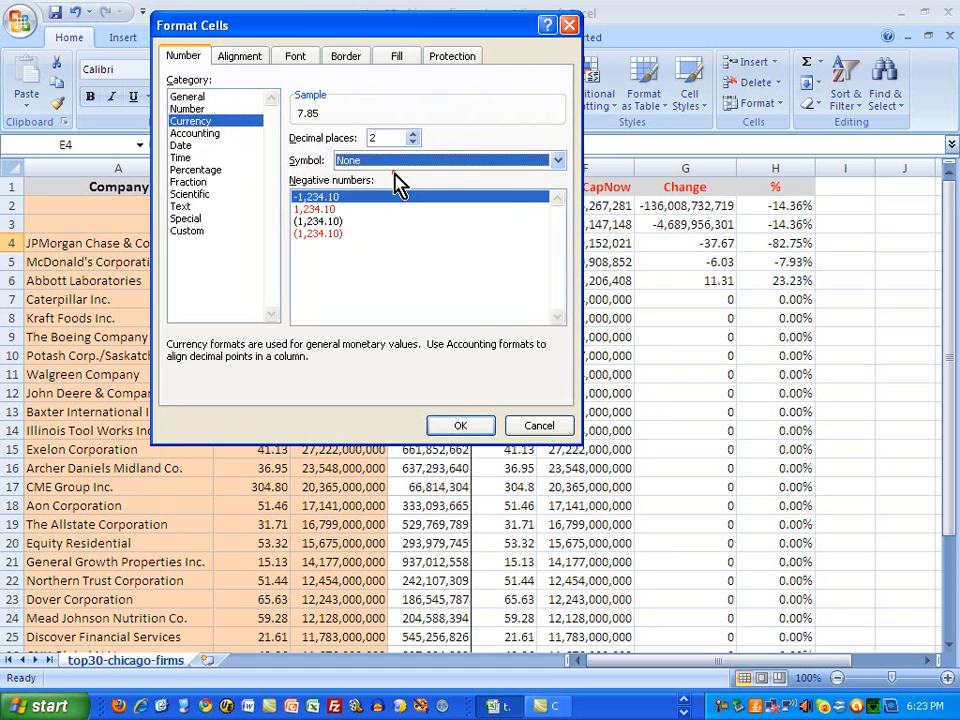
left_click(455, 426)
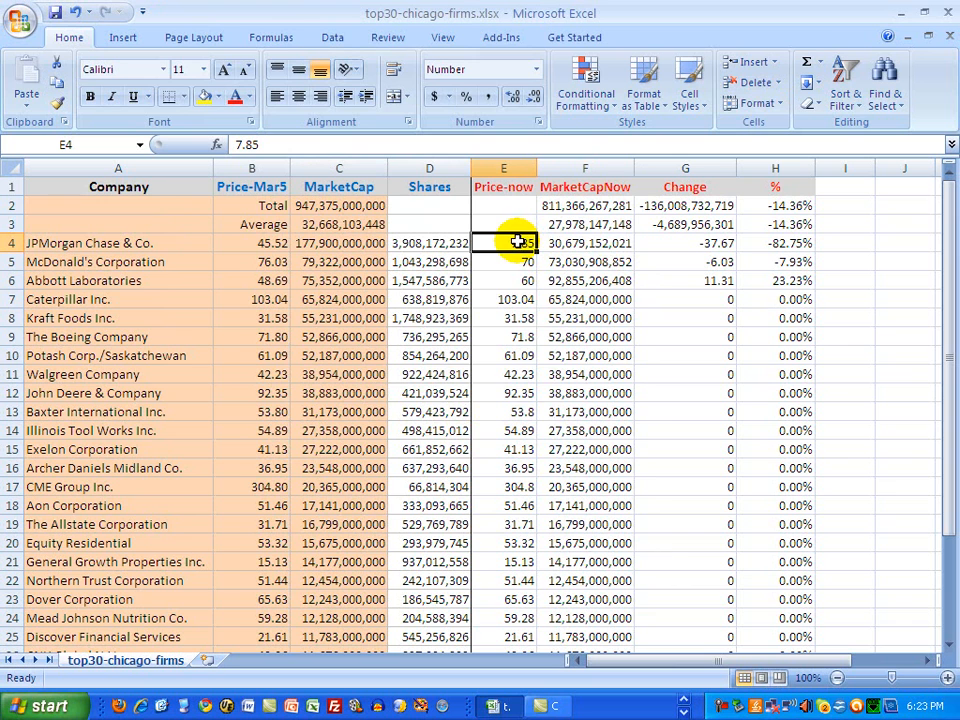
Copy the number format of E4 to the rest of the Price-now column, E5 through E32, with Format Painter.
left_click(58, 104)
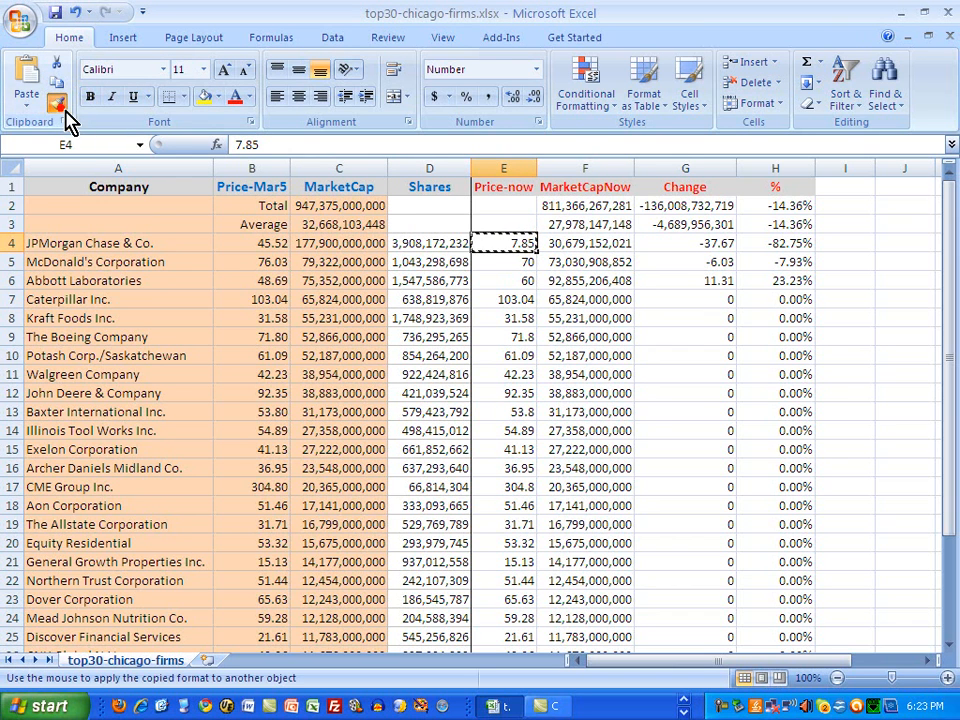
left_click(497, 262)
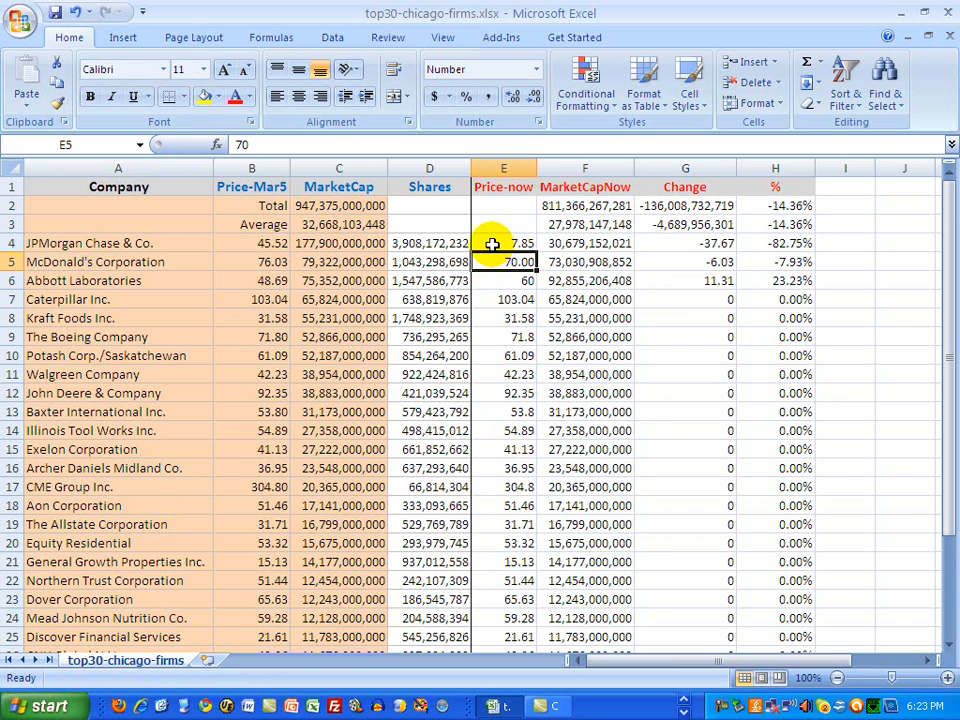
left_click(492, 244)
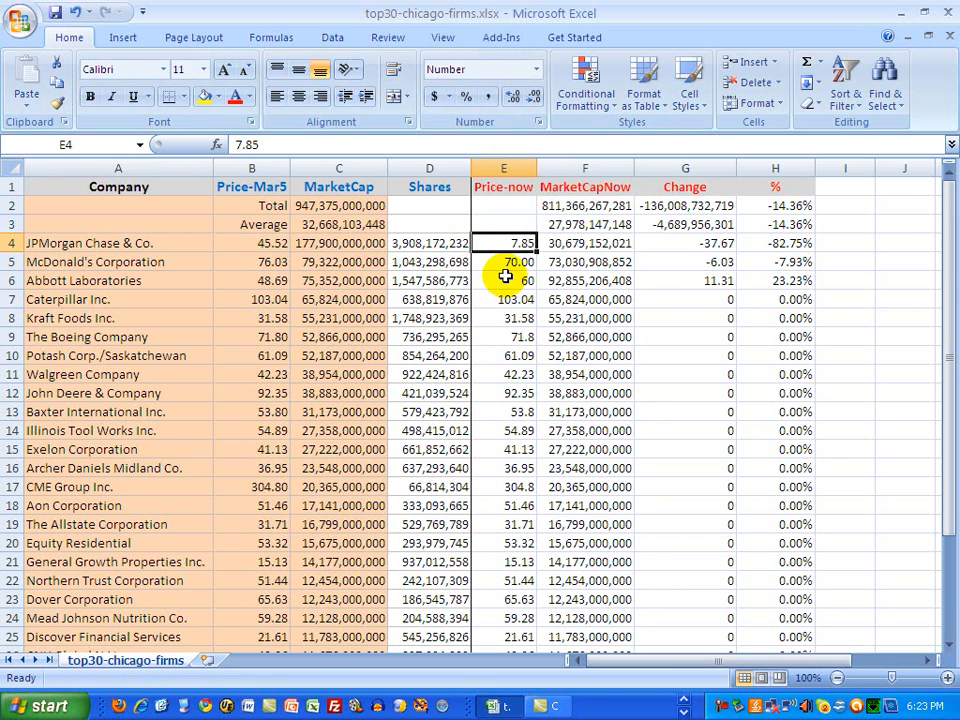
left_click(55, 104)
mouse_move(510, 264)
left_mouse_down()
mouse_move(519, 323)
mouse_move(500, 402)
mouse_move(480, 663)
mouse_move(484, 619)
left_mouse_up()
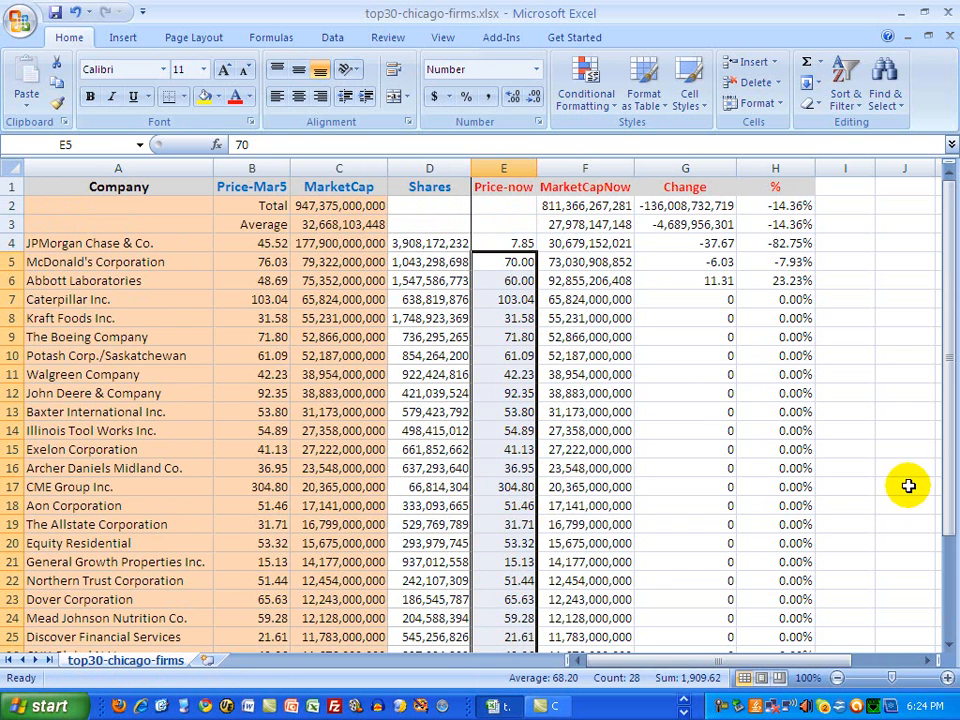
left_click(511, 224)
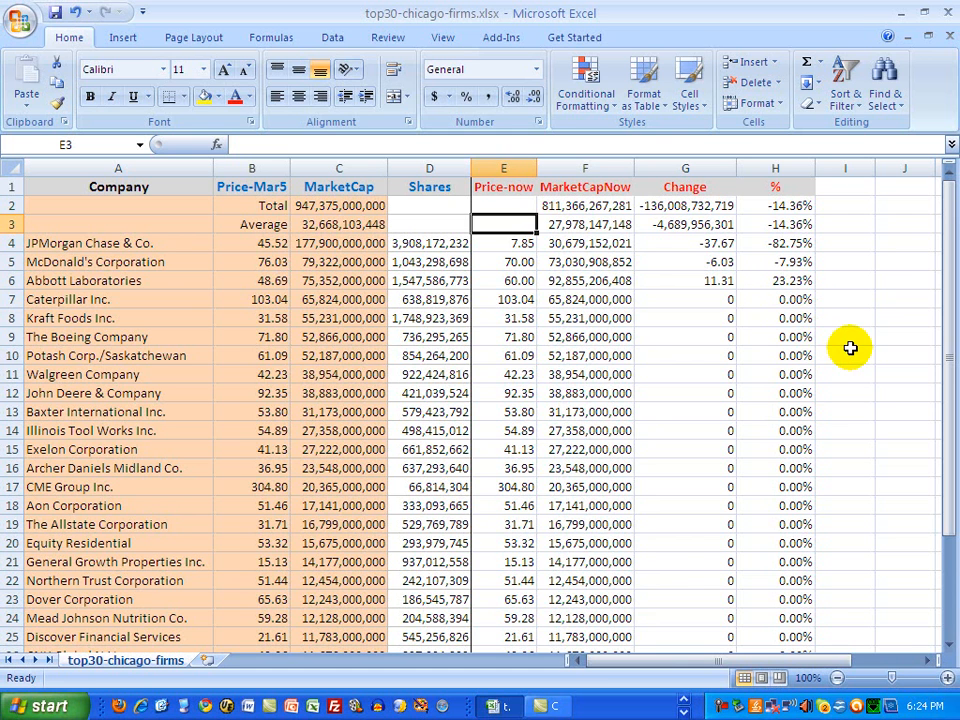
scroll(853, 348, "down", 1)
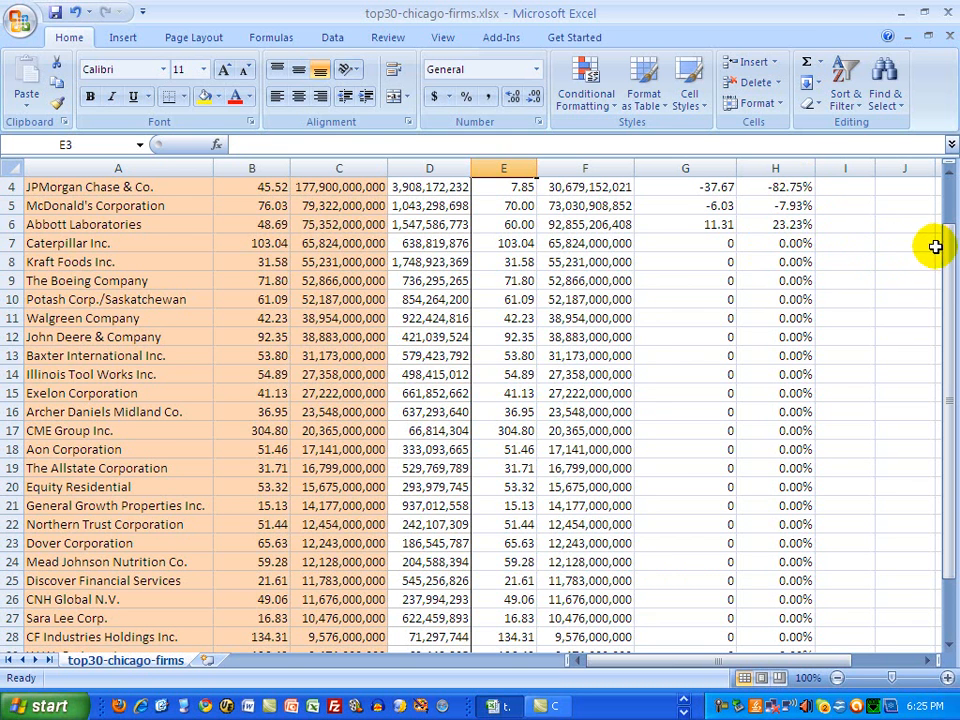
left_click_drag(947, 252, 935, 200)
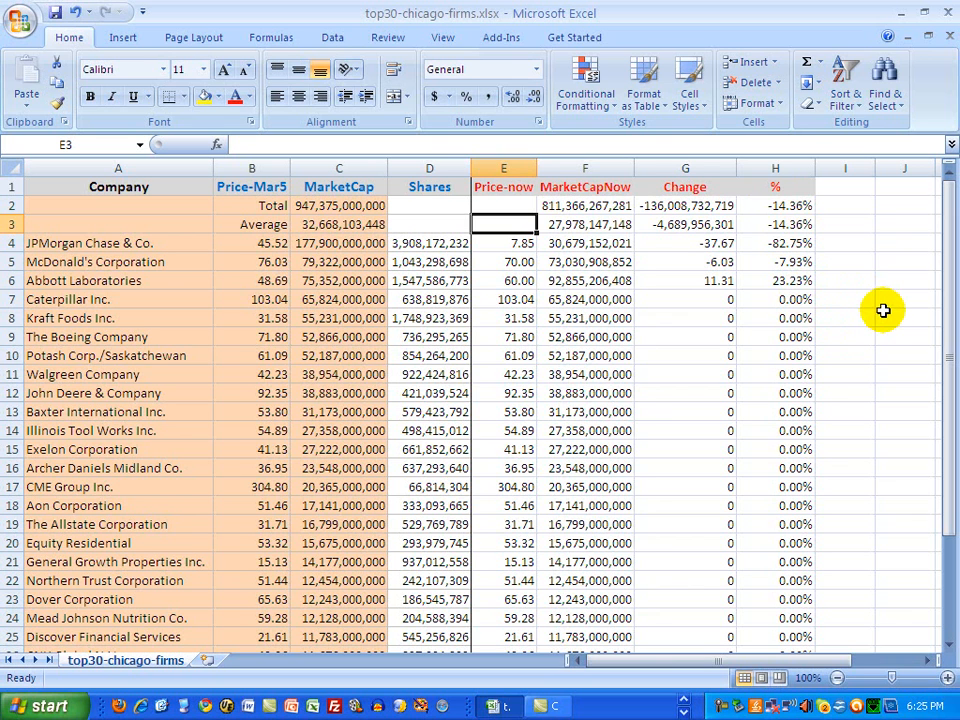
left_click(695, 280)
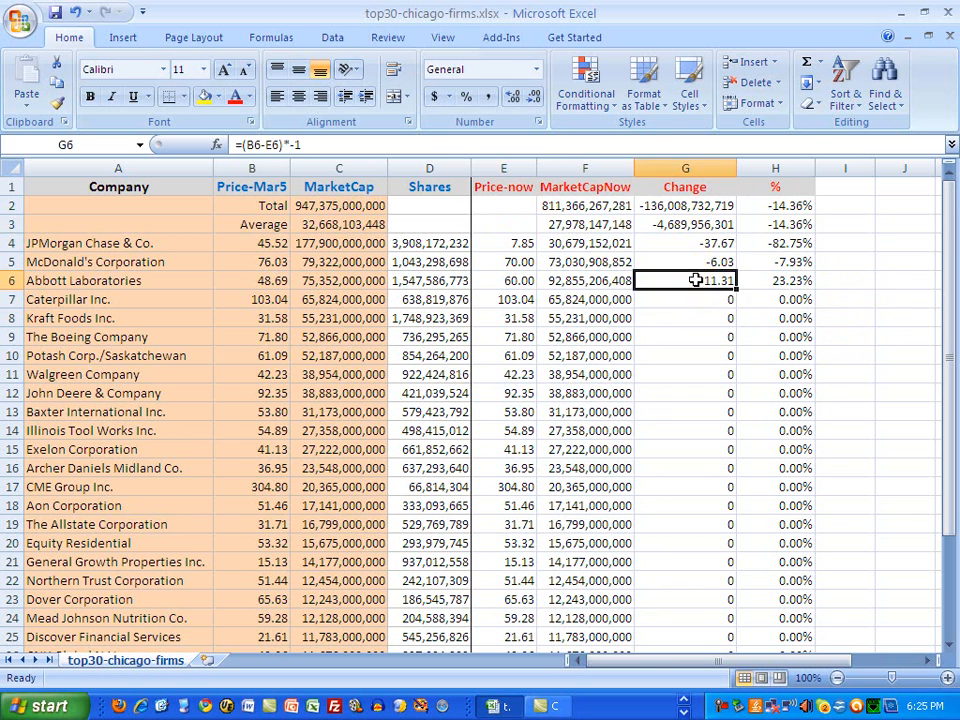
left_click(784, 104)
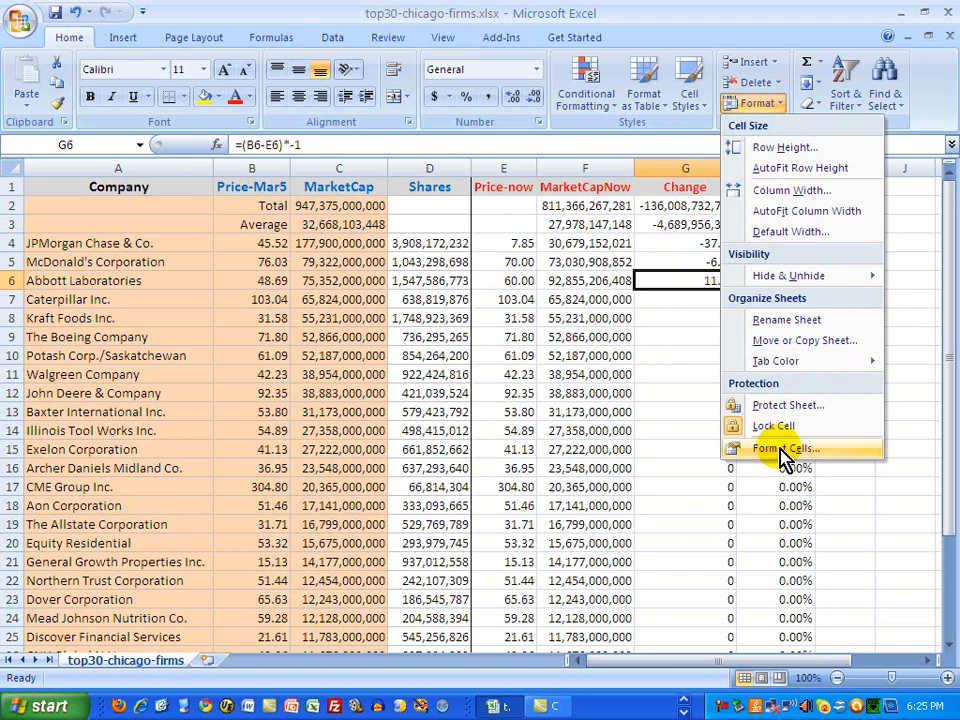
left_click(780, 450)
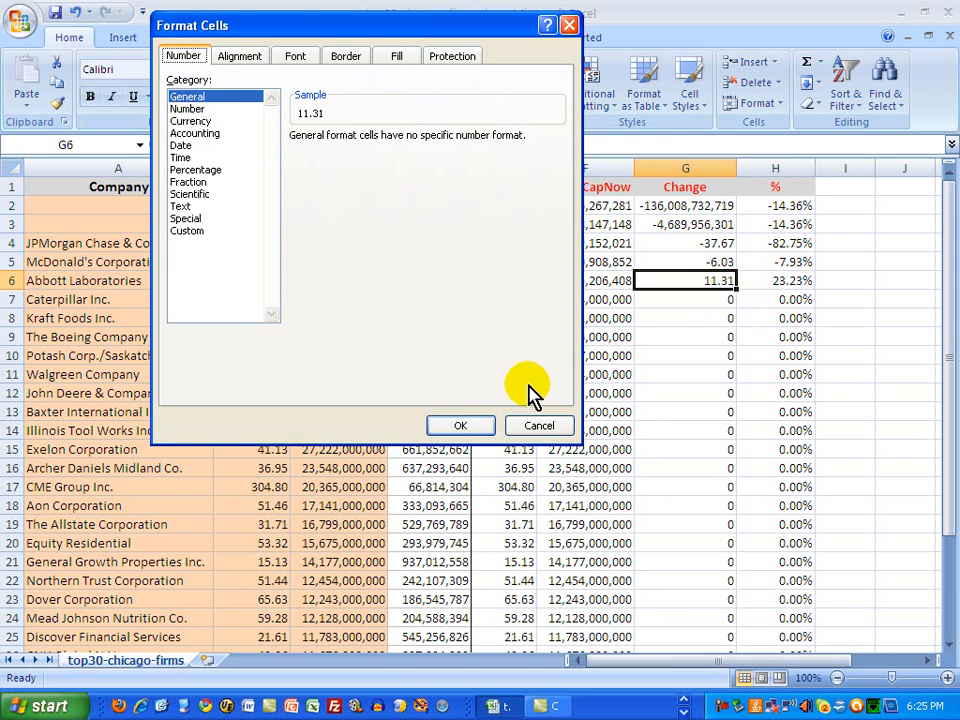
left_click(540, 426)
left_click(853, 370)
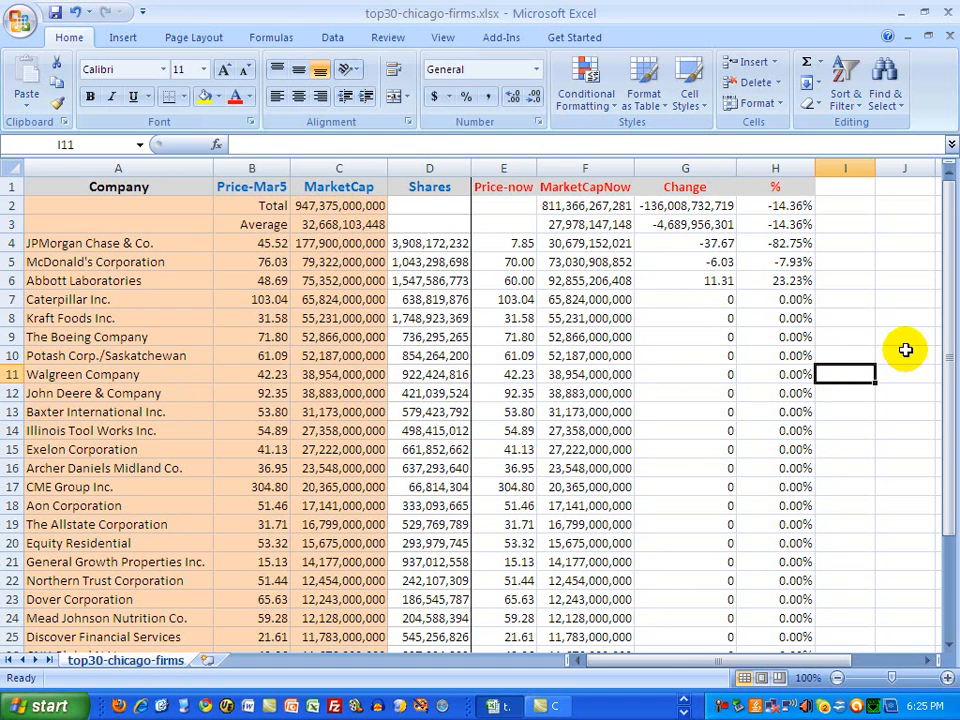
mouse_move(951, 321)
left_mouse_down()
mouse_move(950, 340)
mouse_move(949, 313)
left_mouse_up()
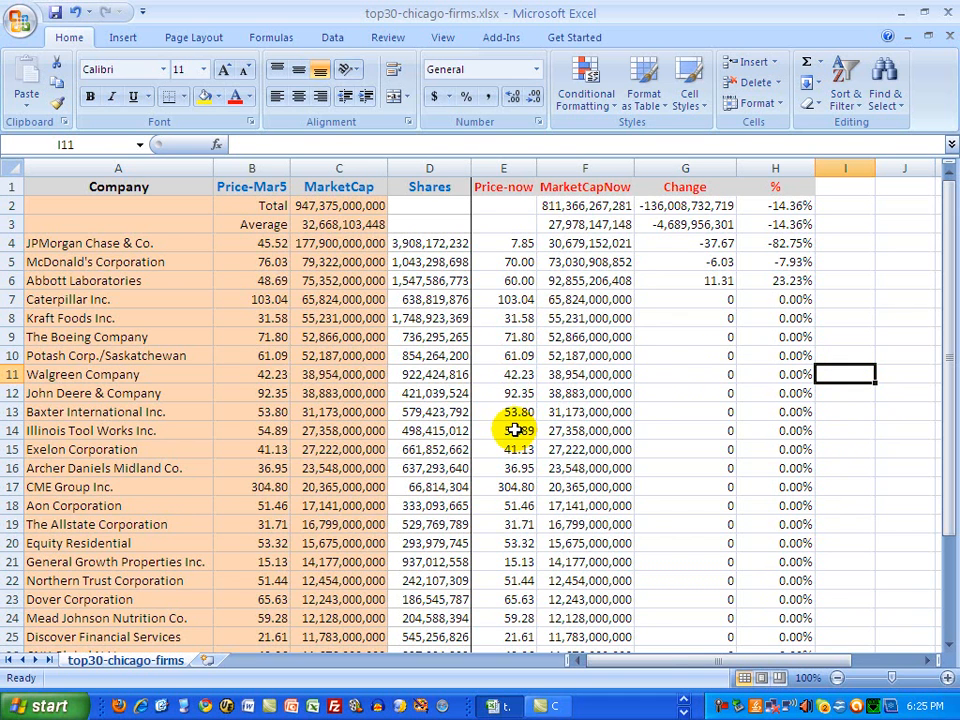
Copy the Price-now values in E13:E32 and paste them over the column starting at the Kraft Foods row, E8.
left_click(519, 318)
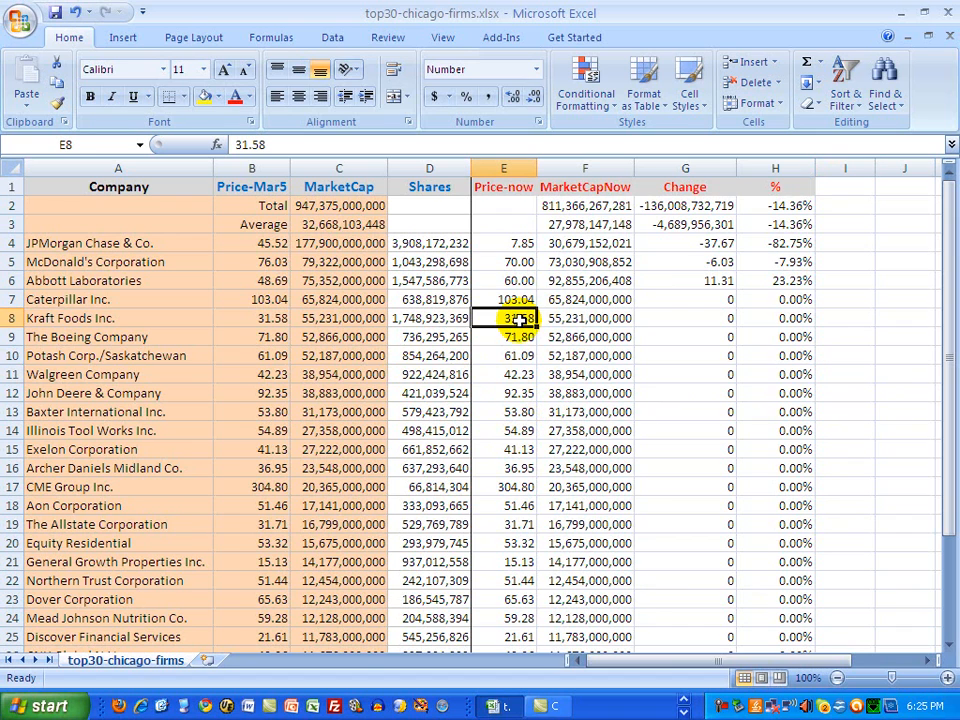
left_click_drag(949, 333, 956, 446)
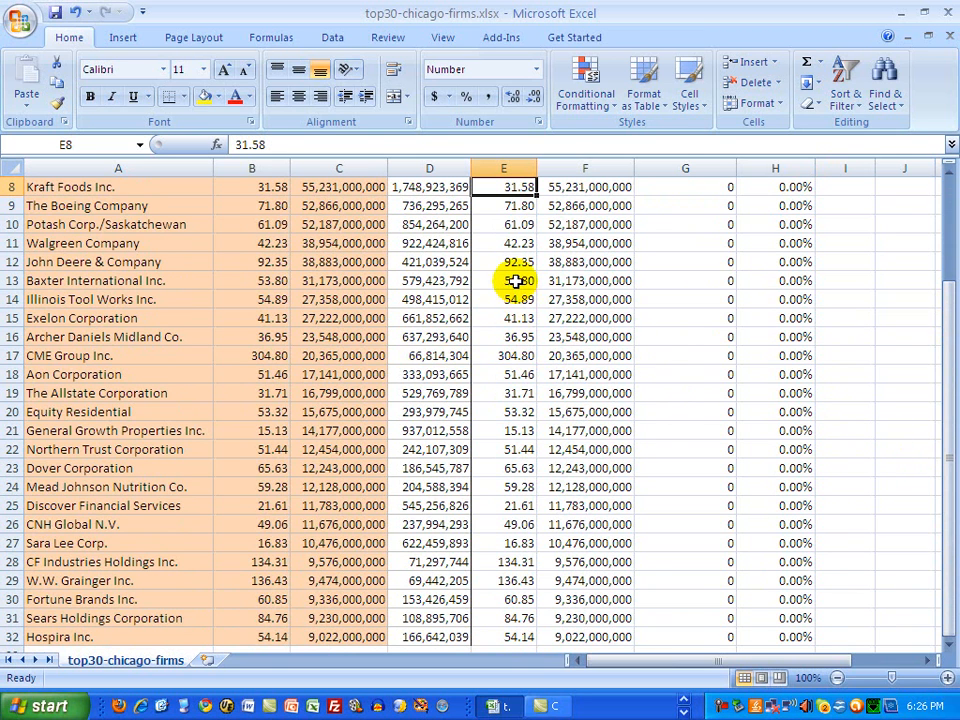
left_click_drag(513, 279, 493, 627)
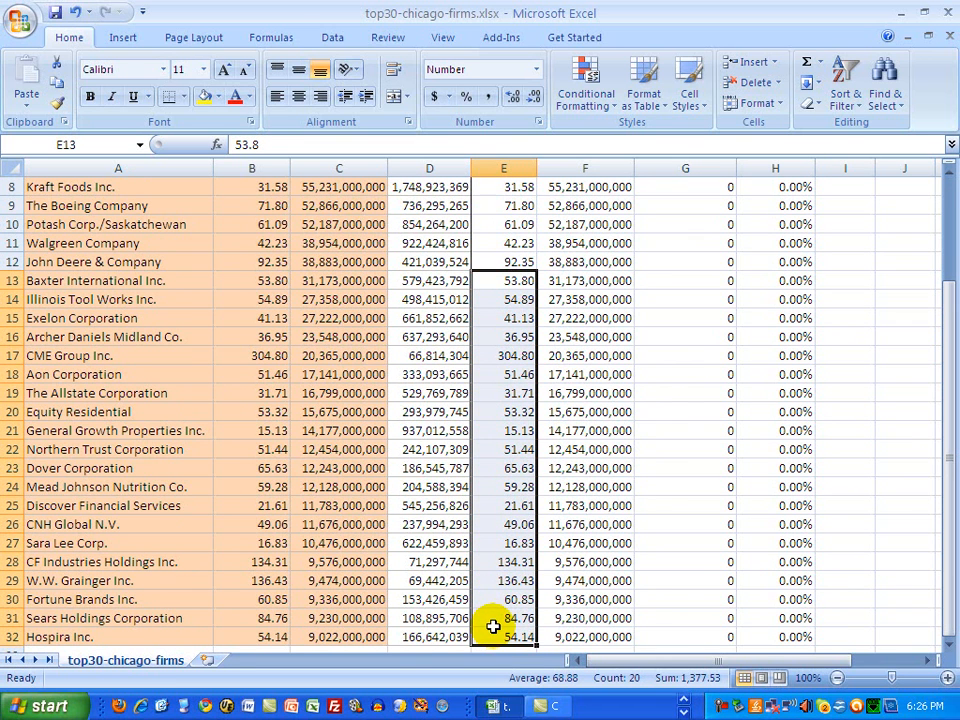
key("ctrl+c")
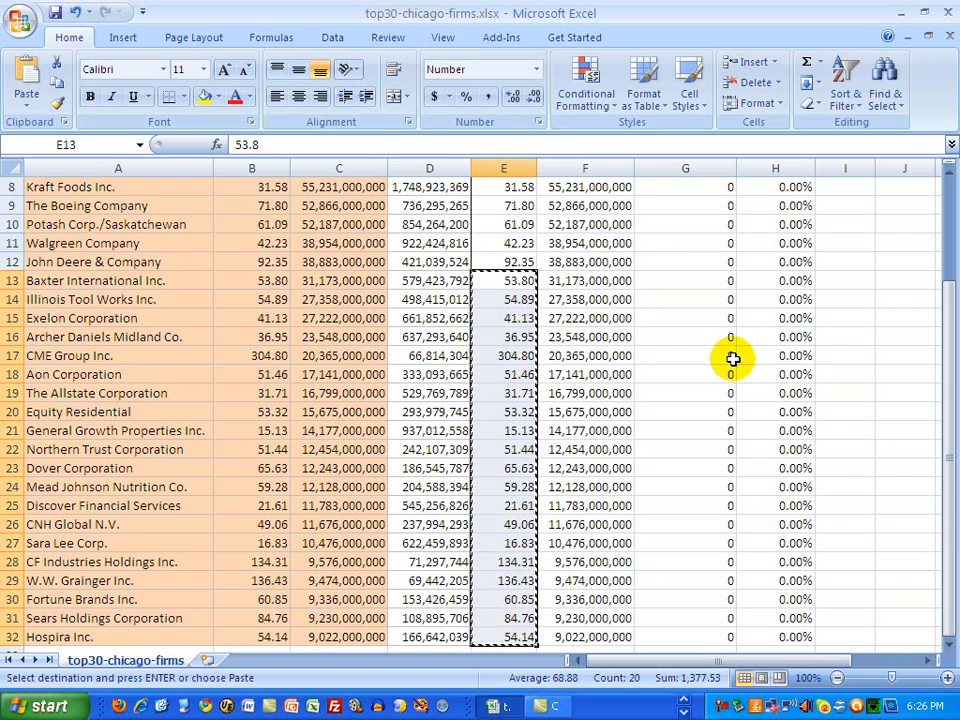
scroll(744, 343, "up", 3)
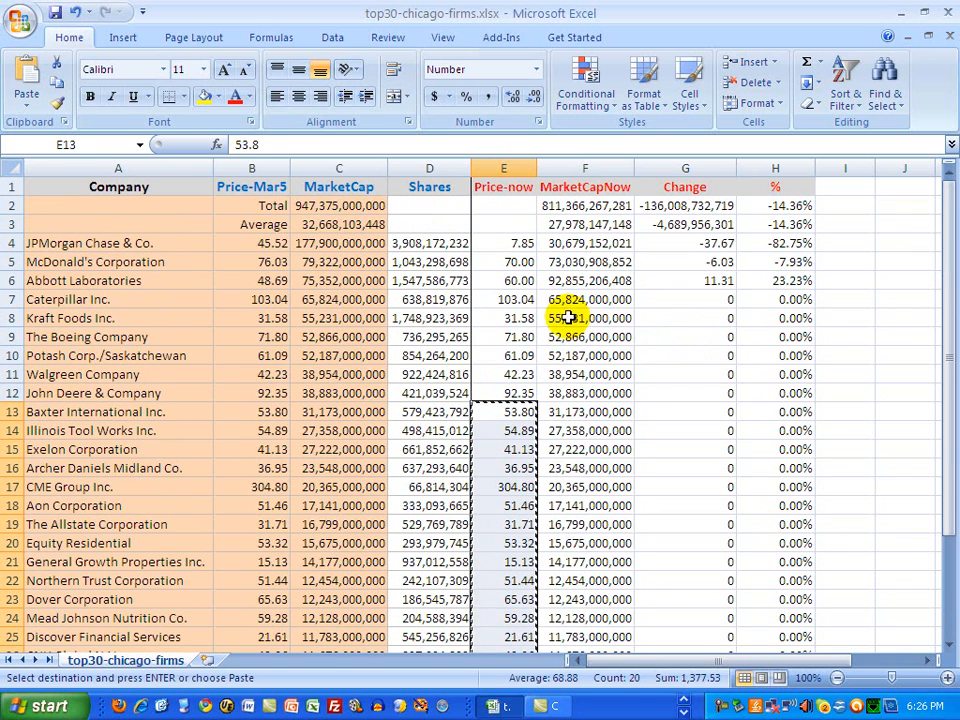
left_click(508, 317)
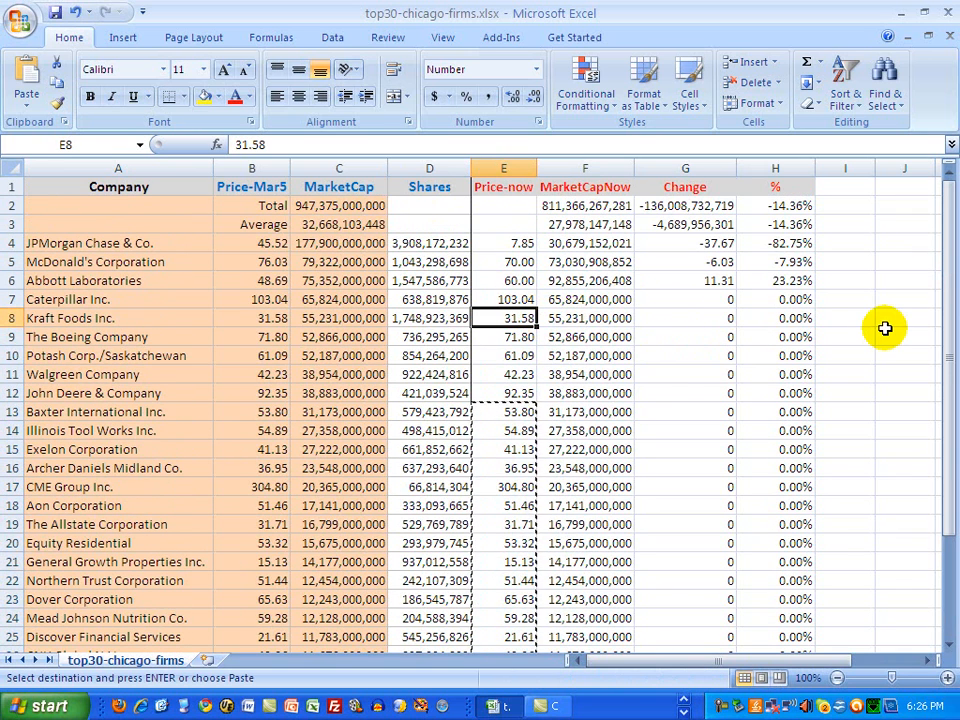
key("Return")
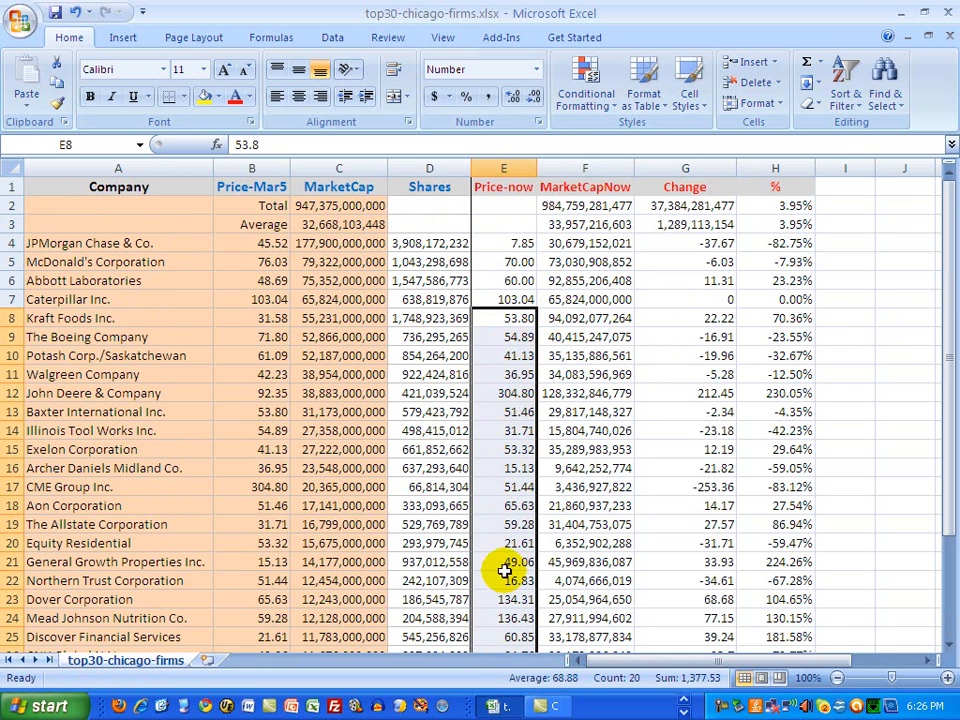
left_click(872, 323)
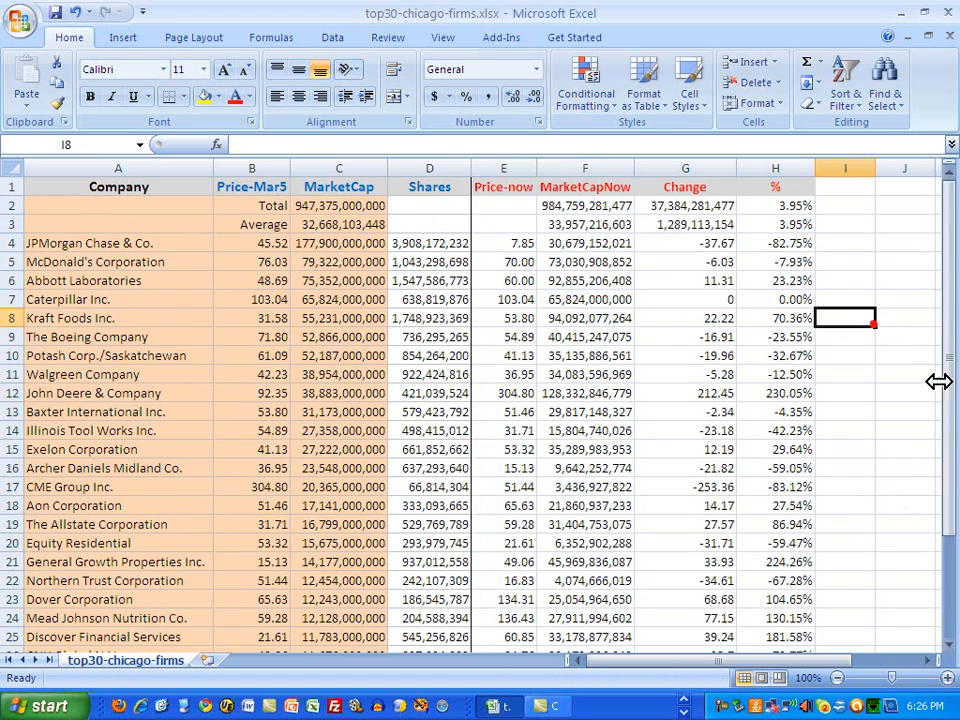
Copy the Price-now values in E15:E19 over the last five companies' prices, E28:E32, and clear the copy selection.
left_click_drag(949, 444, 950, 615)
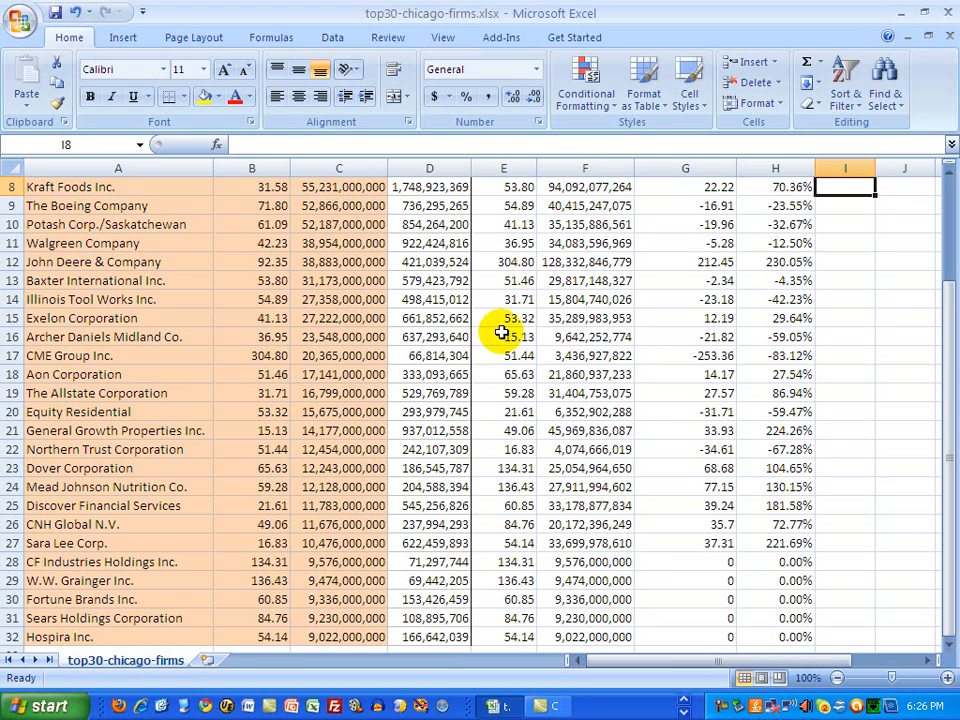
left_click_drag(511, 320, 509, 393)
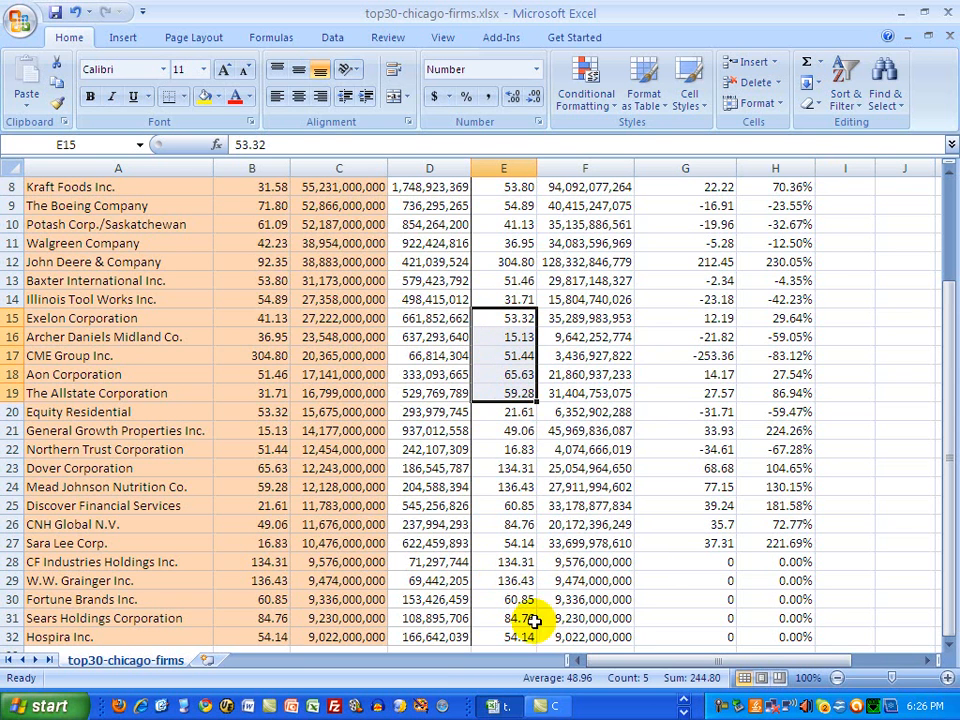
key("ctrl+c")
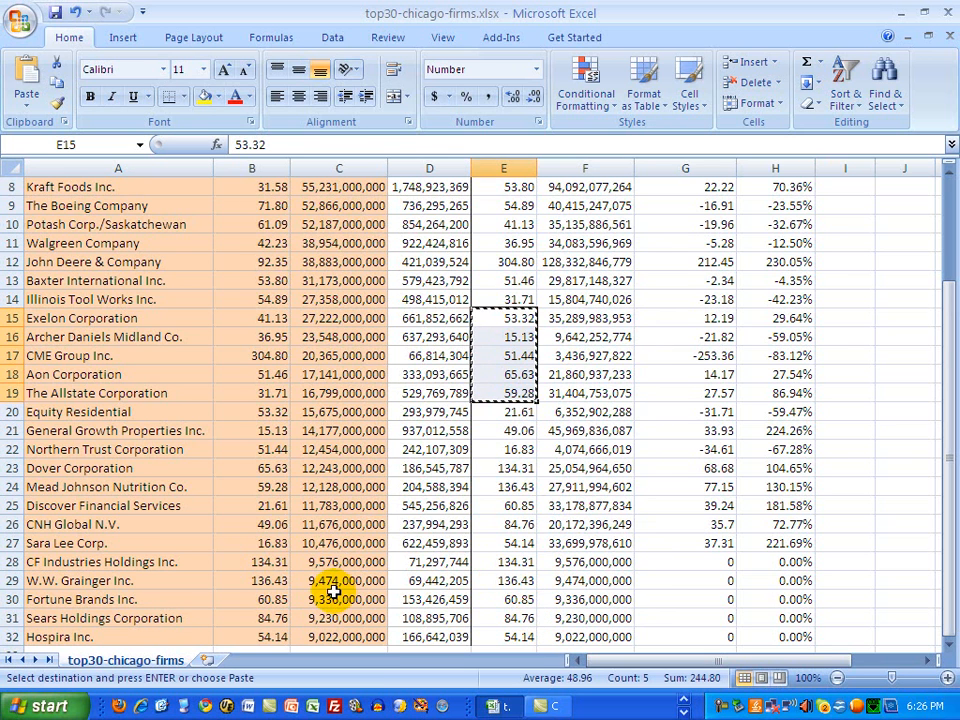
left_click(500, 561)
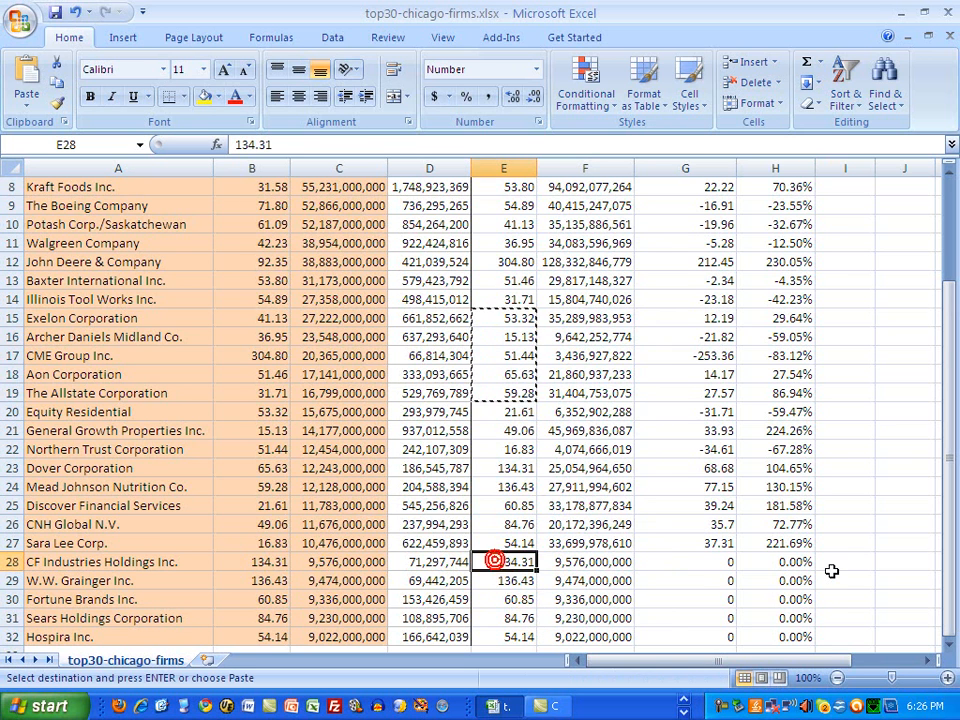
key("ctrl+v")
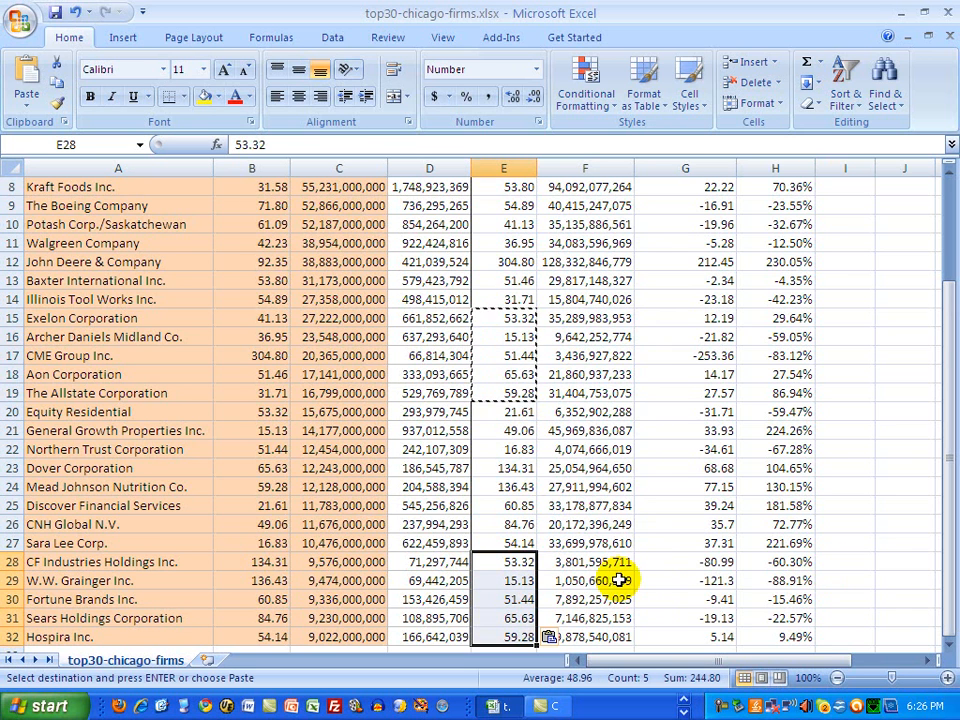
left_click(904, 597)
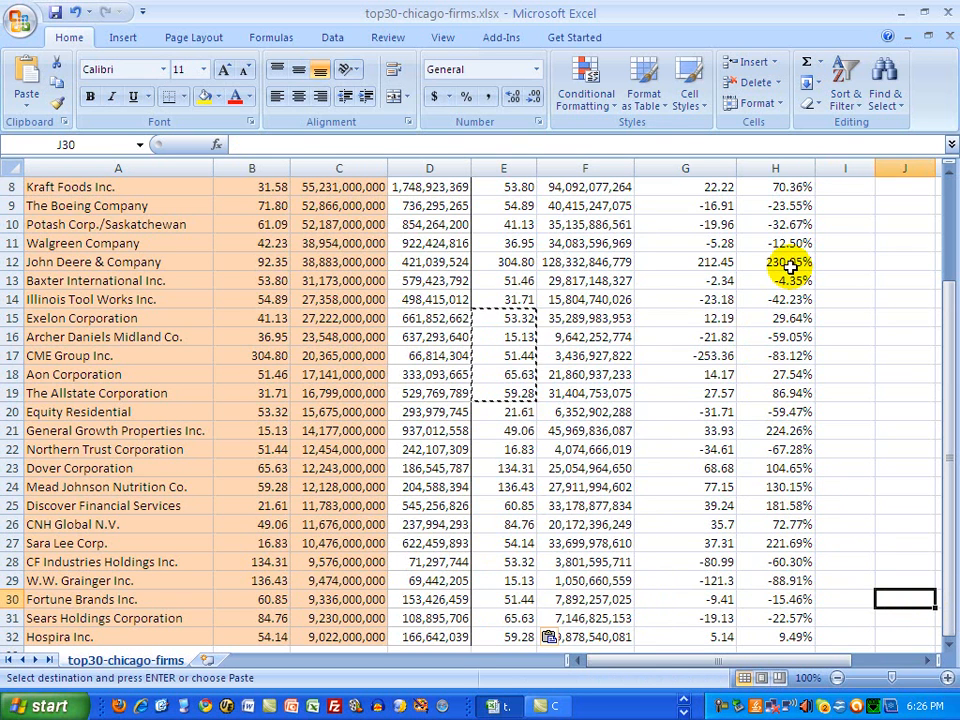
left_click(872, 302)
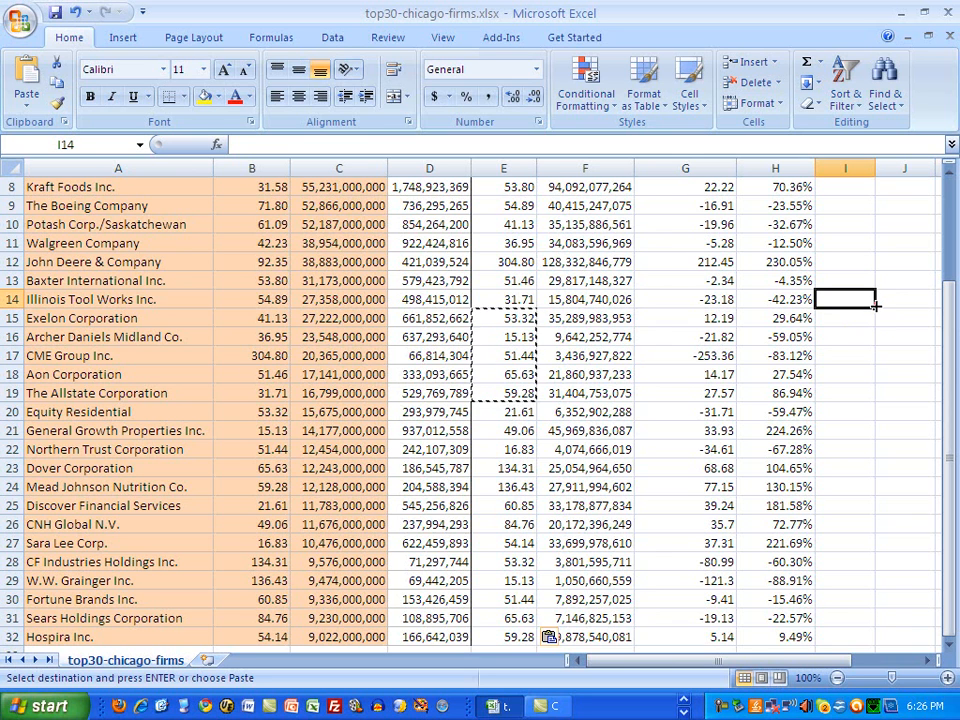
key("Escape")
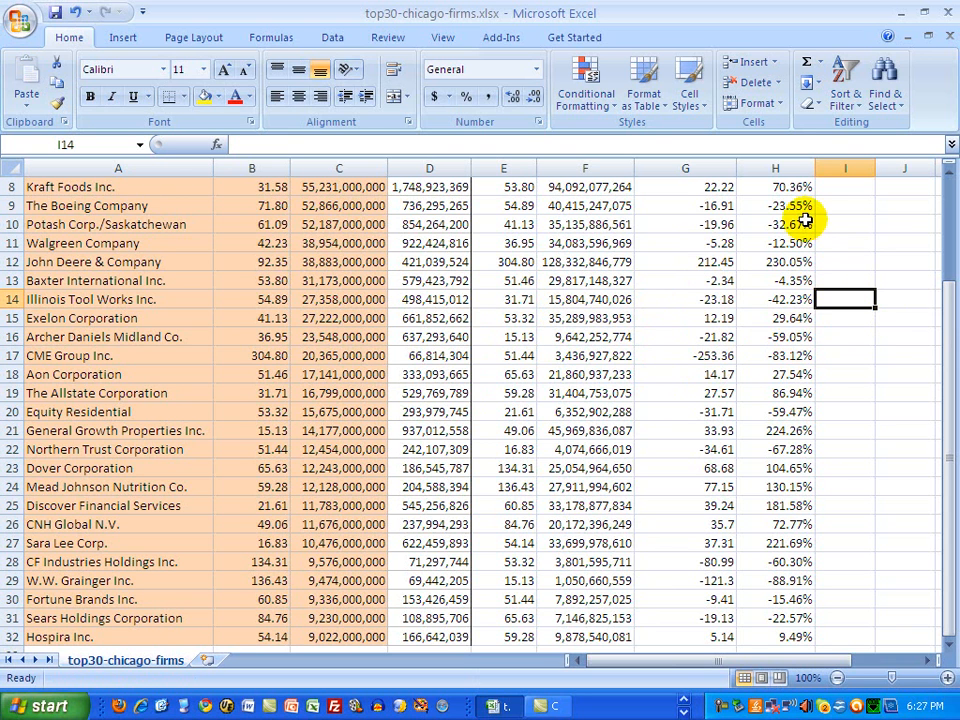
Review the conditional formatting rules that apply to the empty cell I2 beside the % column.
left_click_drag(955, 321, 951, 310)
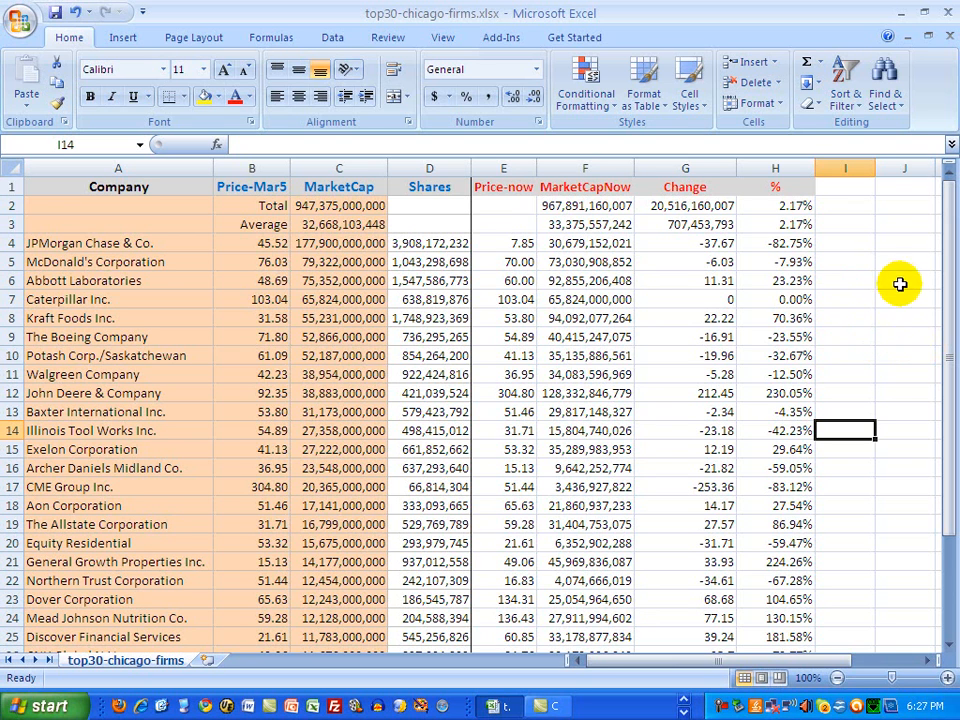
left_click(846, 206)
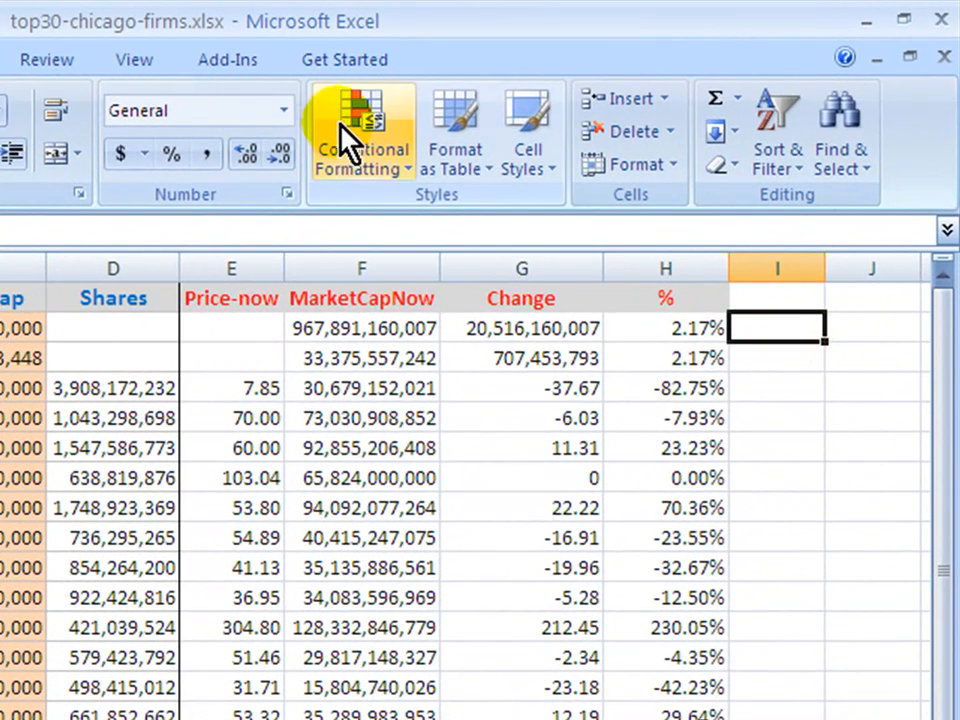
left_click(362, 135)
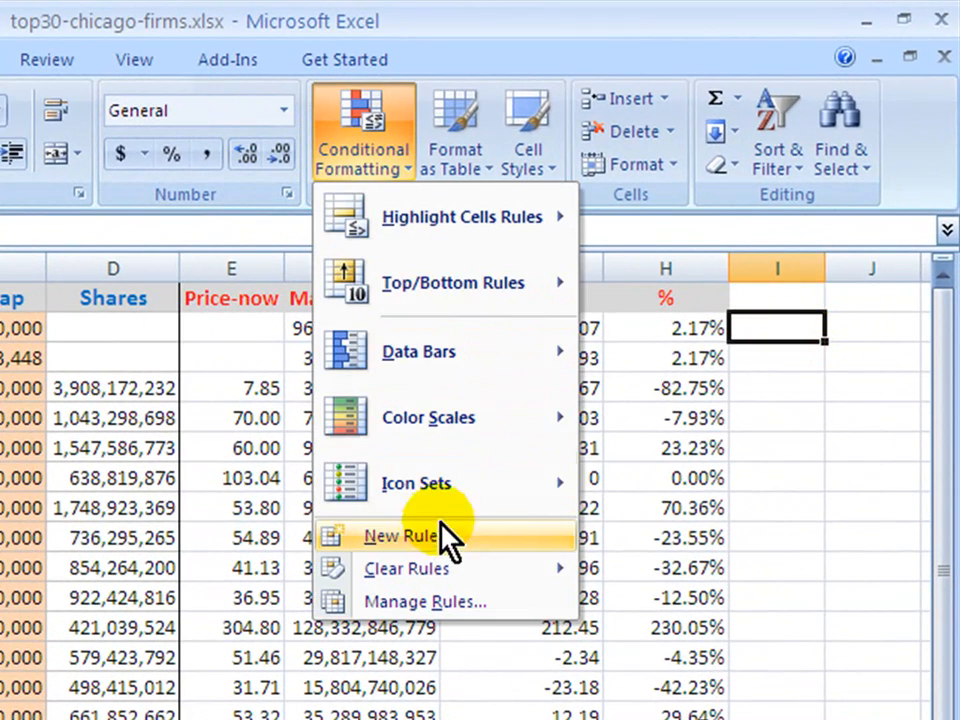
left_click(424, 604)
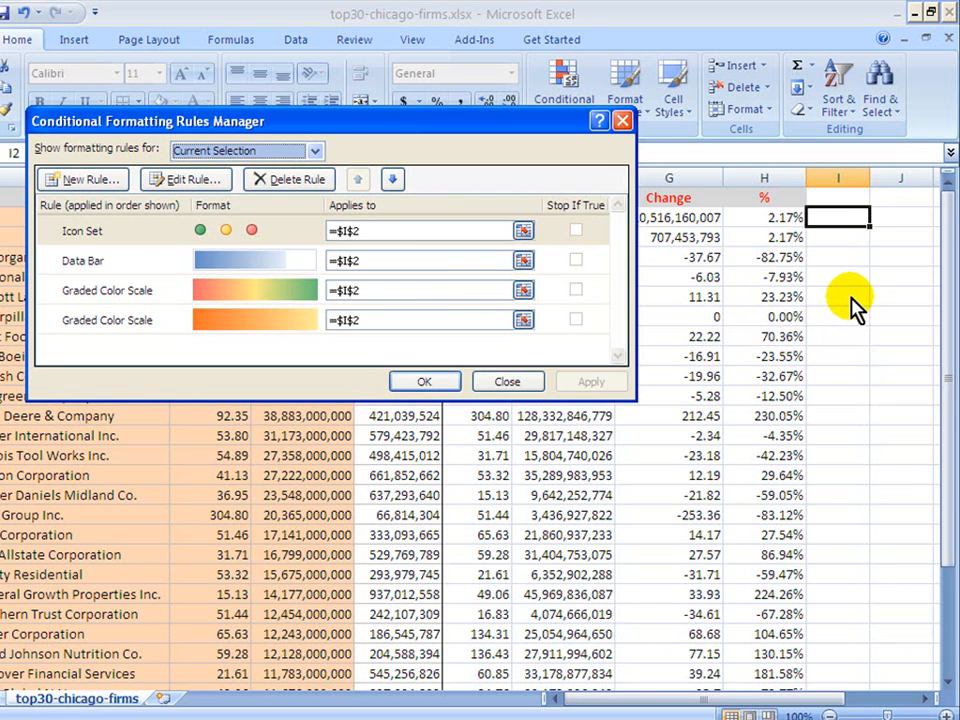
key("Escape")
left_click(877, 298)
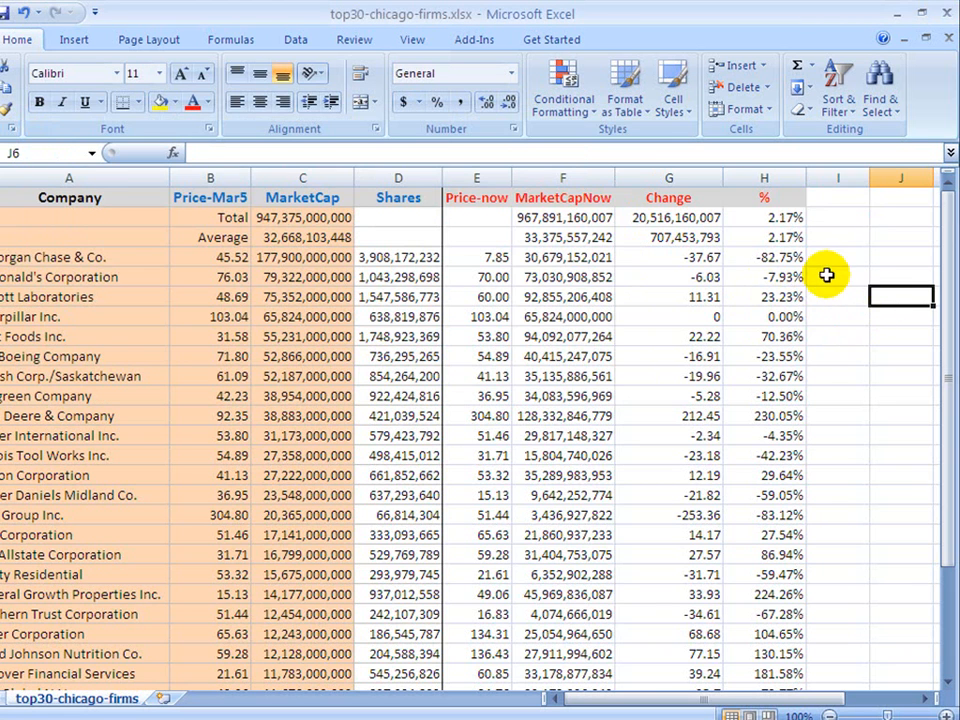
Delete all the conditional formatting rules from cell I2: the icon set, the data bar and both graded color scales.
left_click(845, 222)
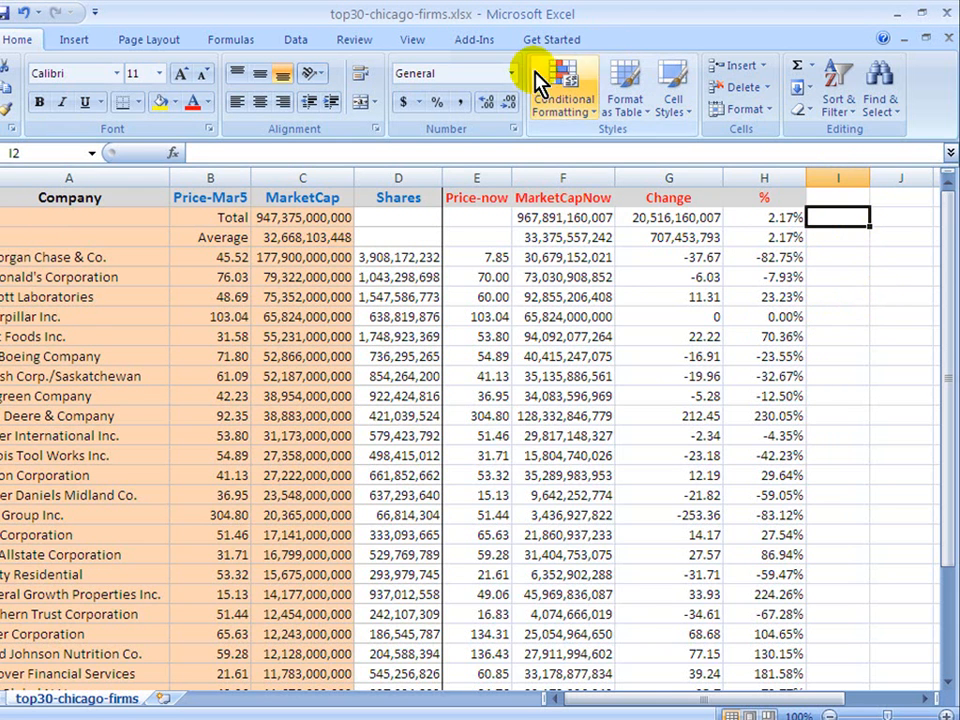
left_click(565, 84)
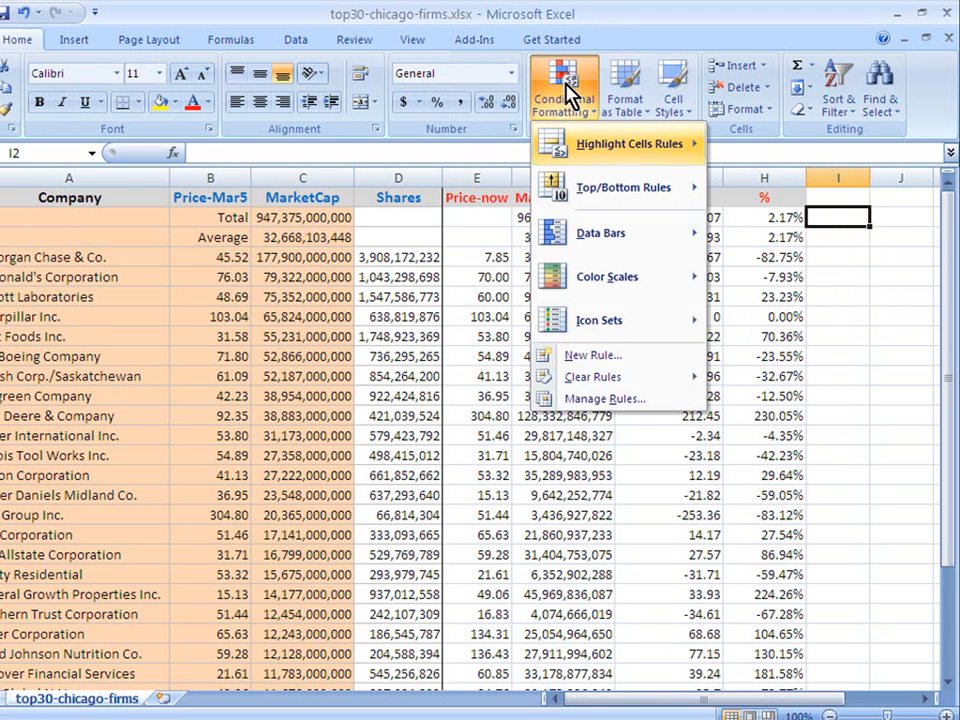
left_click(603, 399)
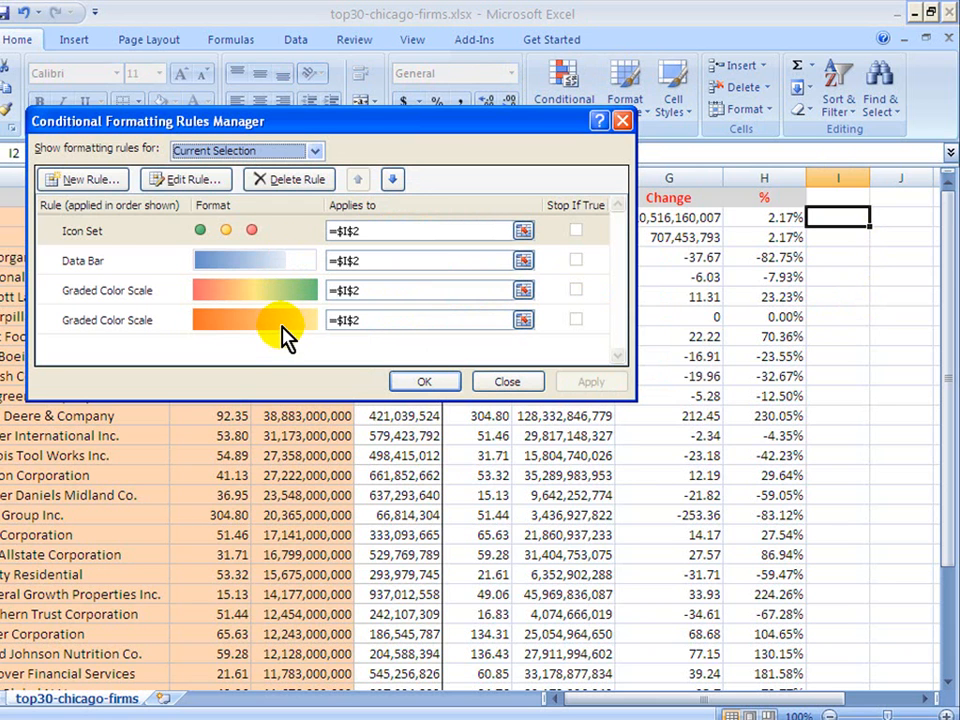
left_click(200, 233)
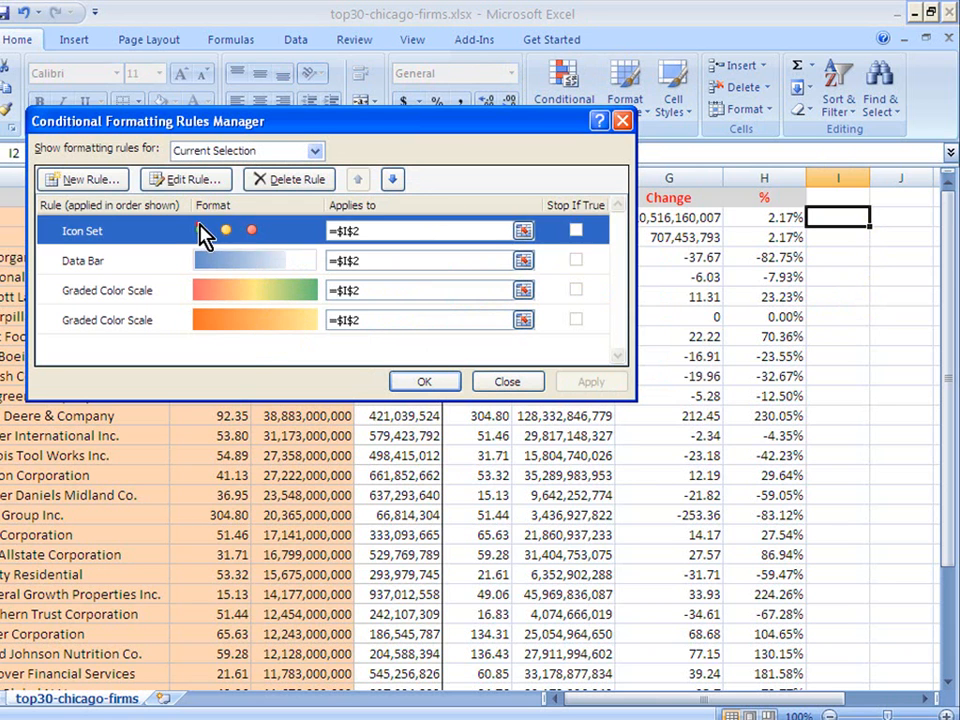
left_click(260, 186)
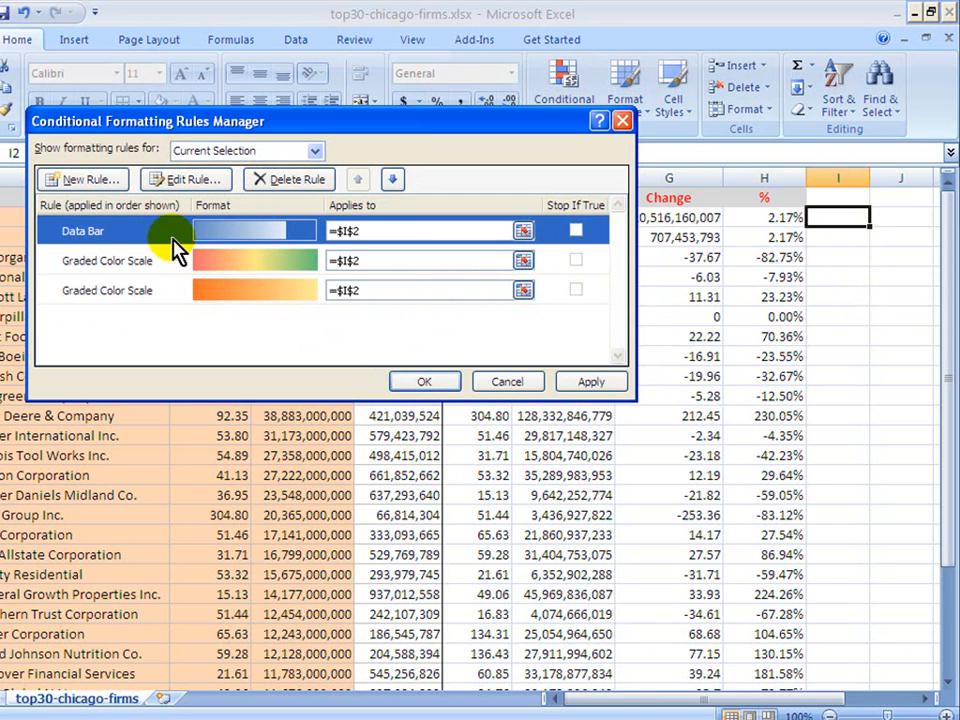
left_click(298, 180)
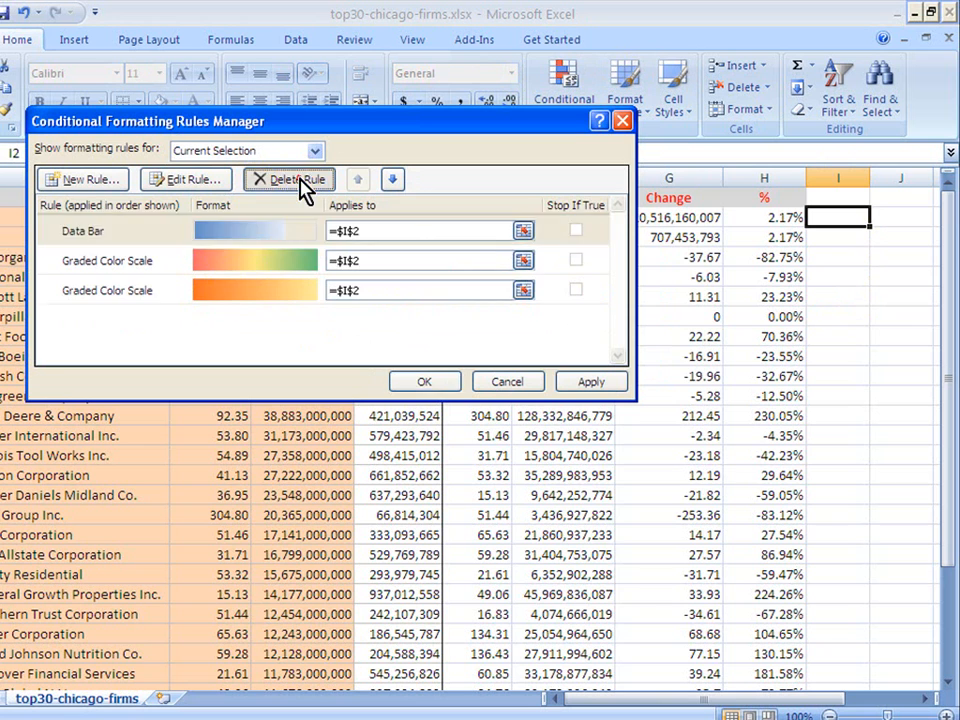
left_click(294, 182)
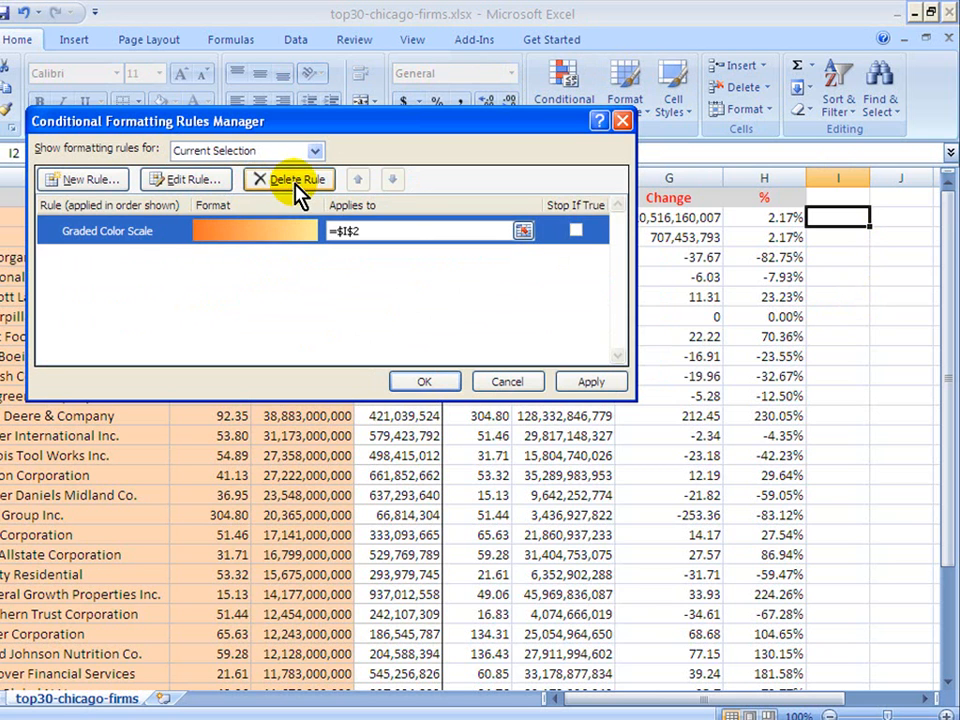
left_click(296, 186)
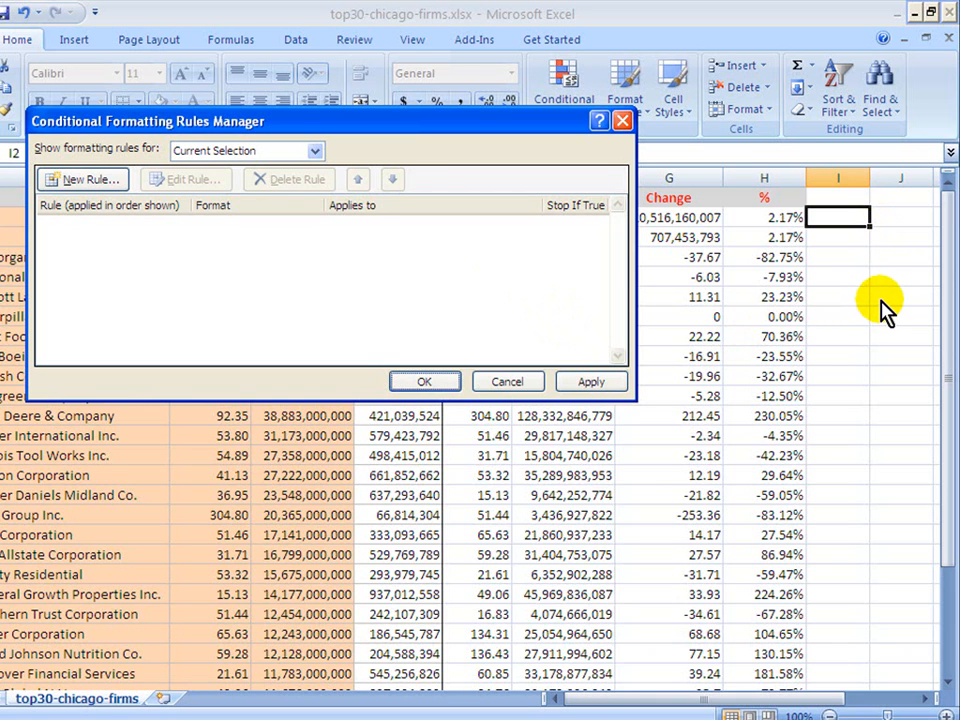
left_click(619, 386)
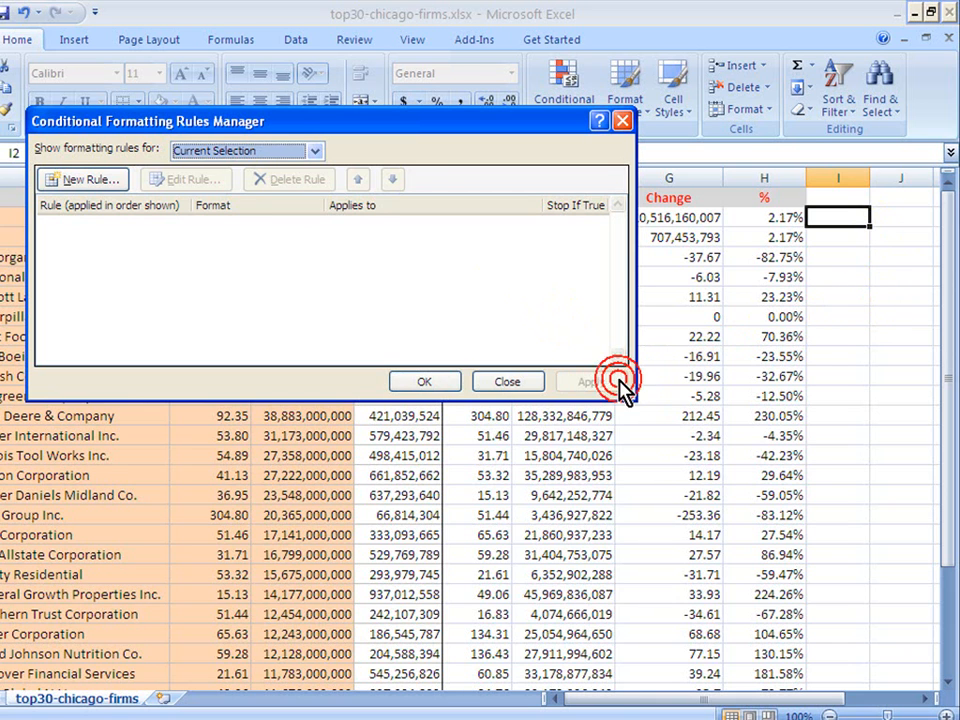
left_click(432, 385)
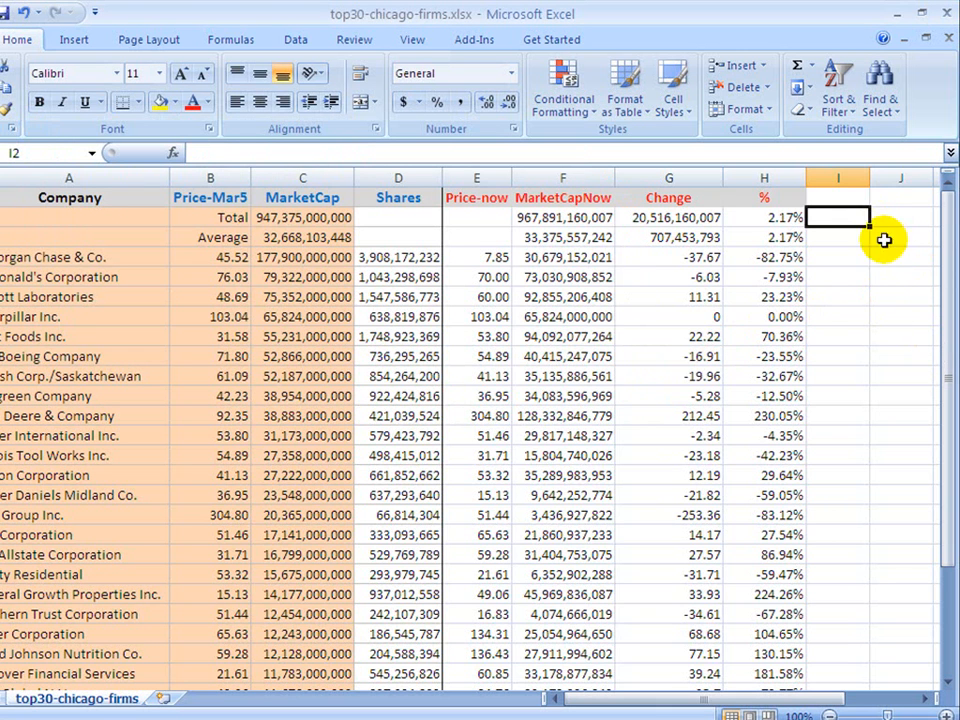
Check the conditional formatting rules manager for any rules still applied to cell I2.
left_click(575, 90)
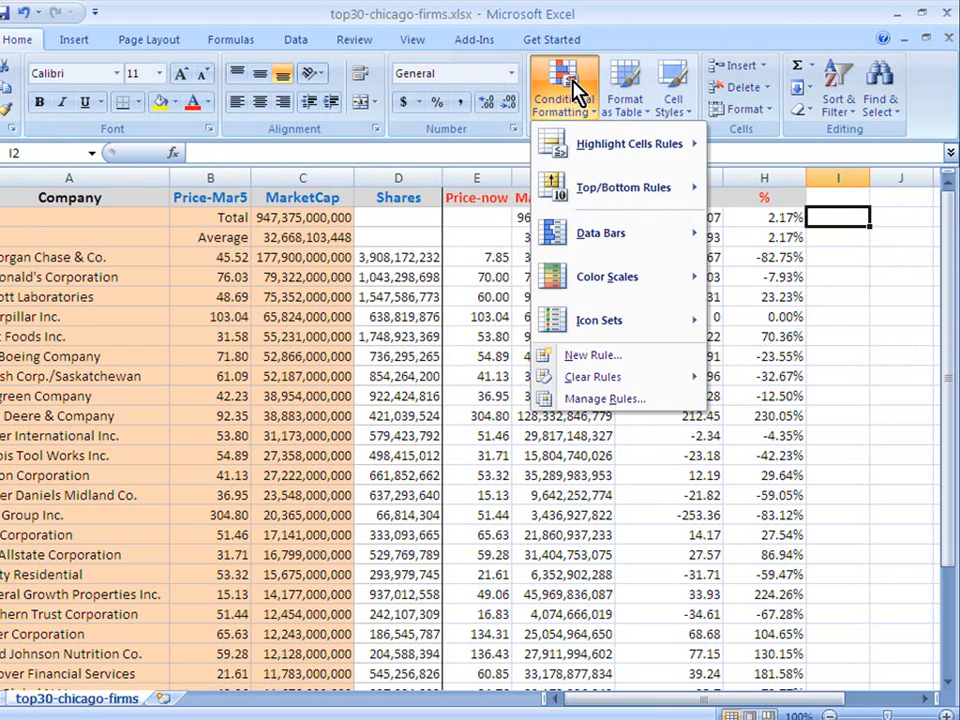
left_click(607, 398)
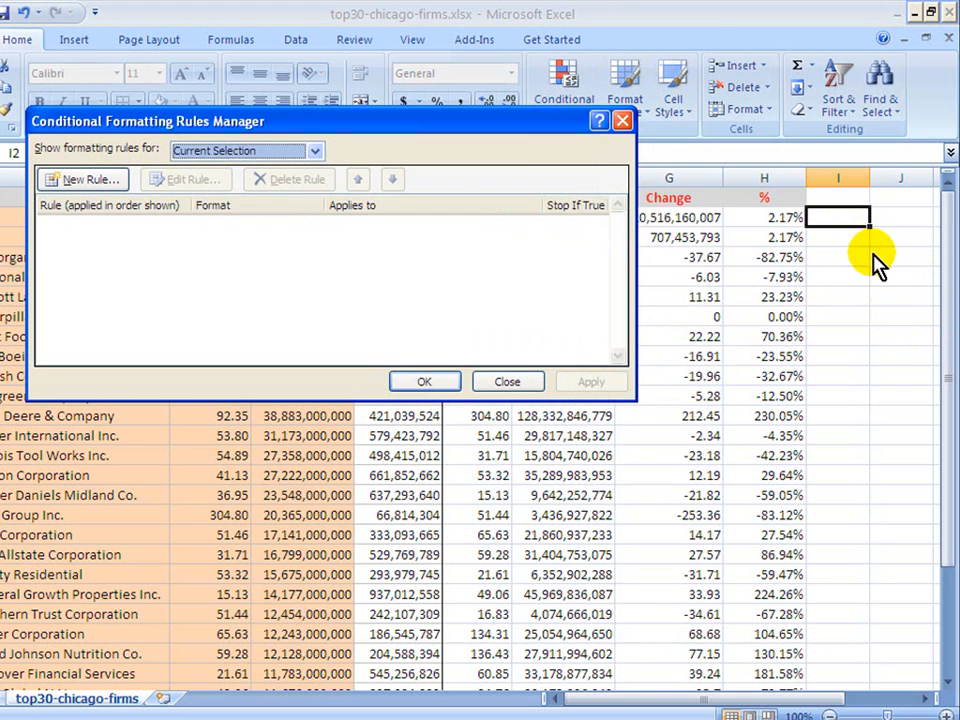
left_click(508, 381)
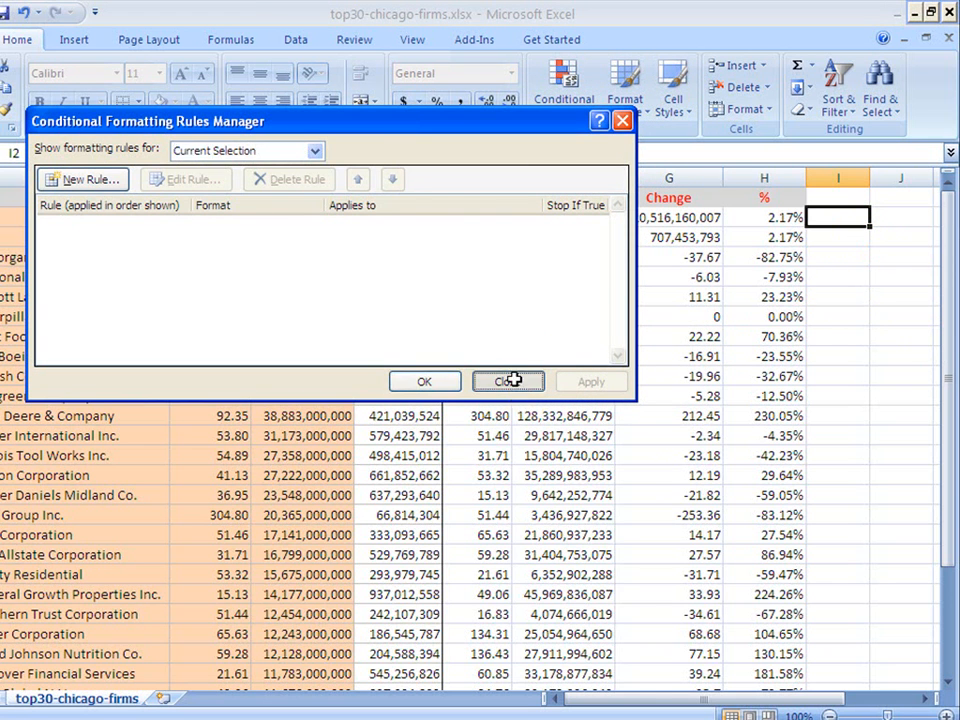
Create a new conditional formatting rule for the % values in H2:H32 with the type "Format only cells that contain".
left_click_drag(767, 219, 755, 660)
left_click_drag(948, 425, 938, 262)
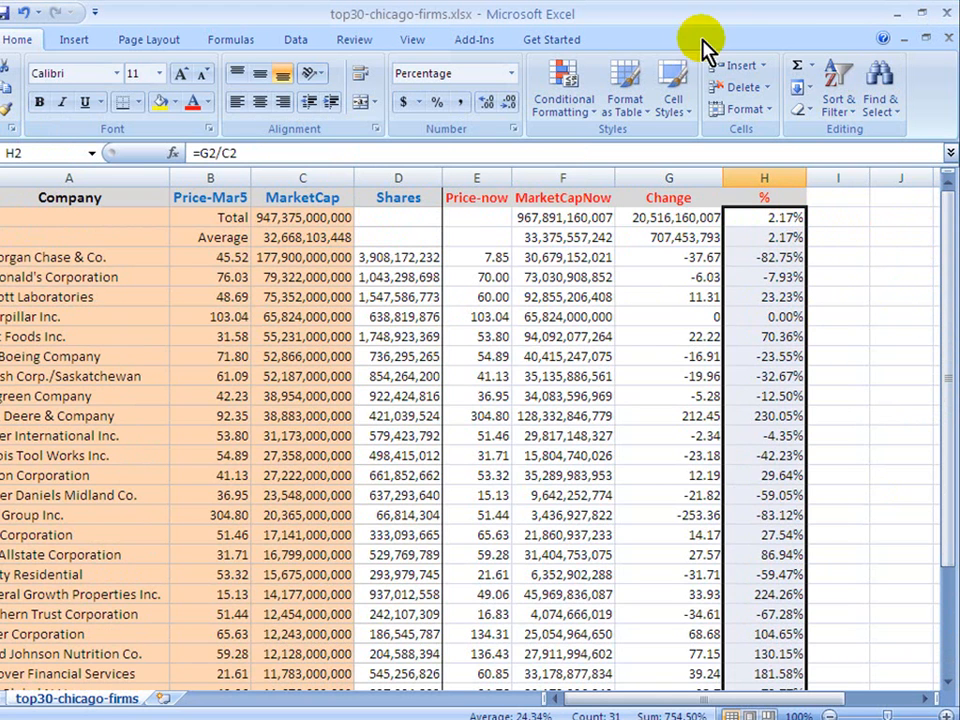
left_click(568, 92)
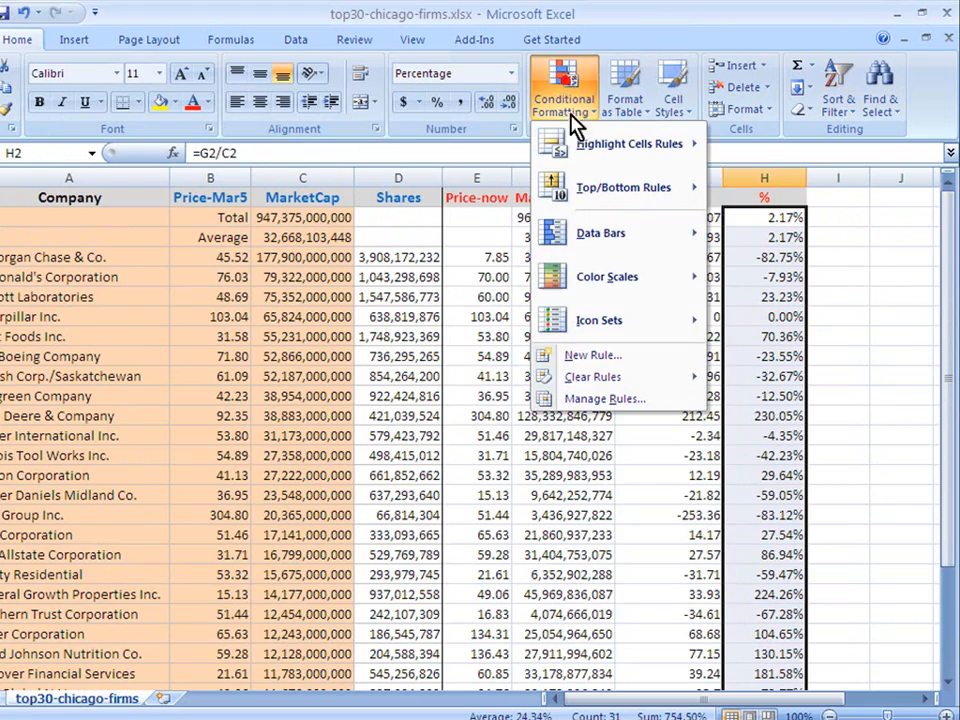
left_click(598, 398)
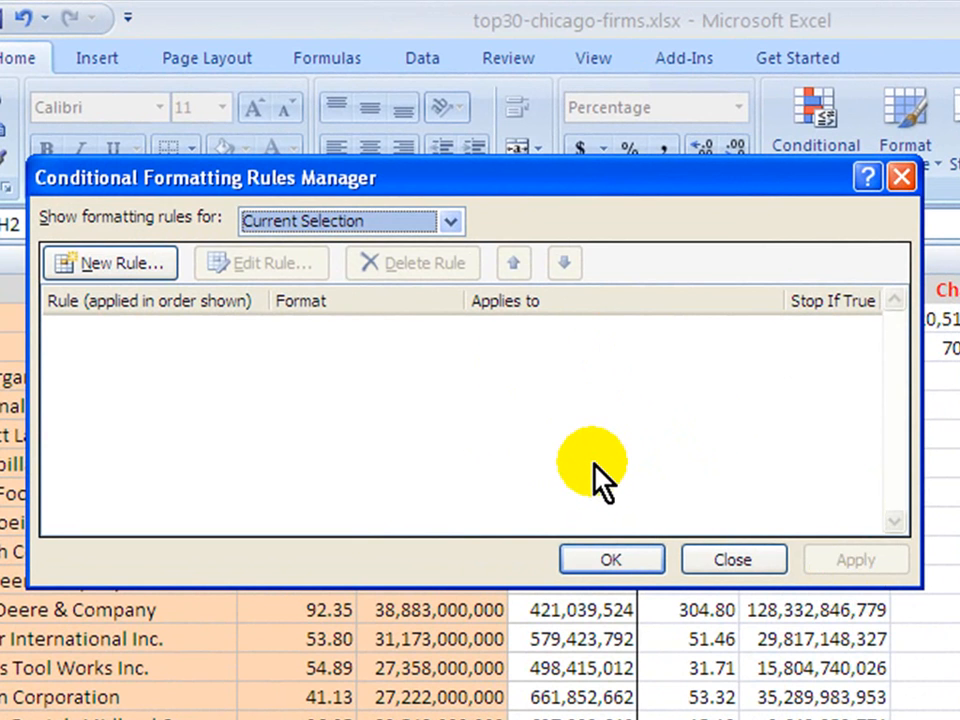
left_click(135, 265)
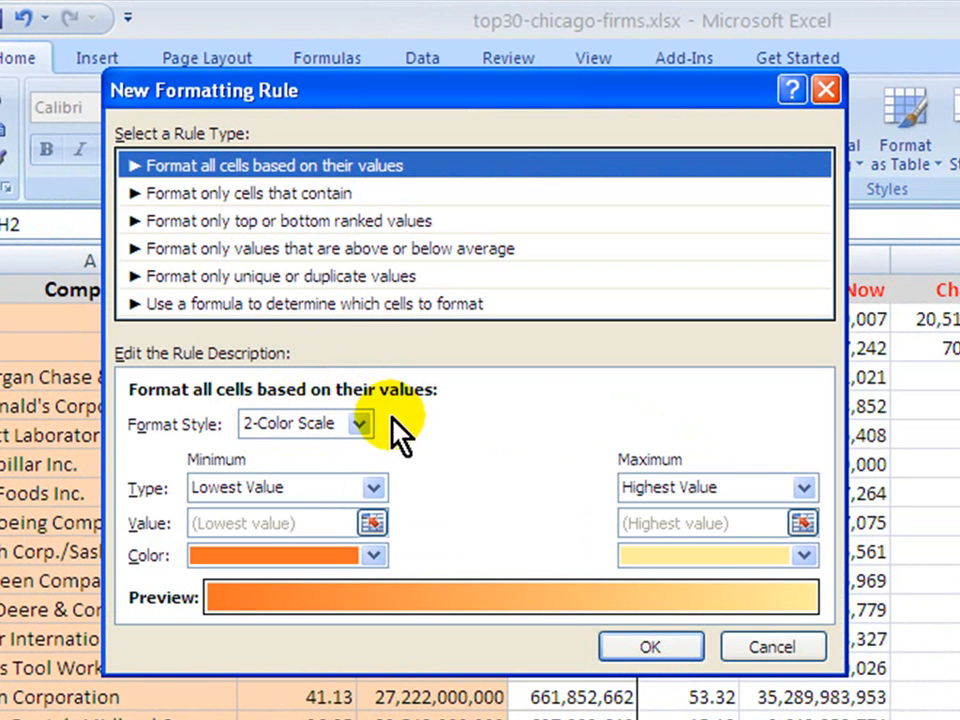
left_click(361, 425)
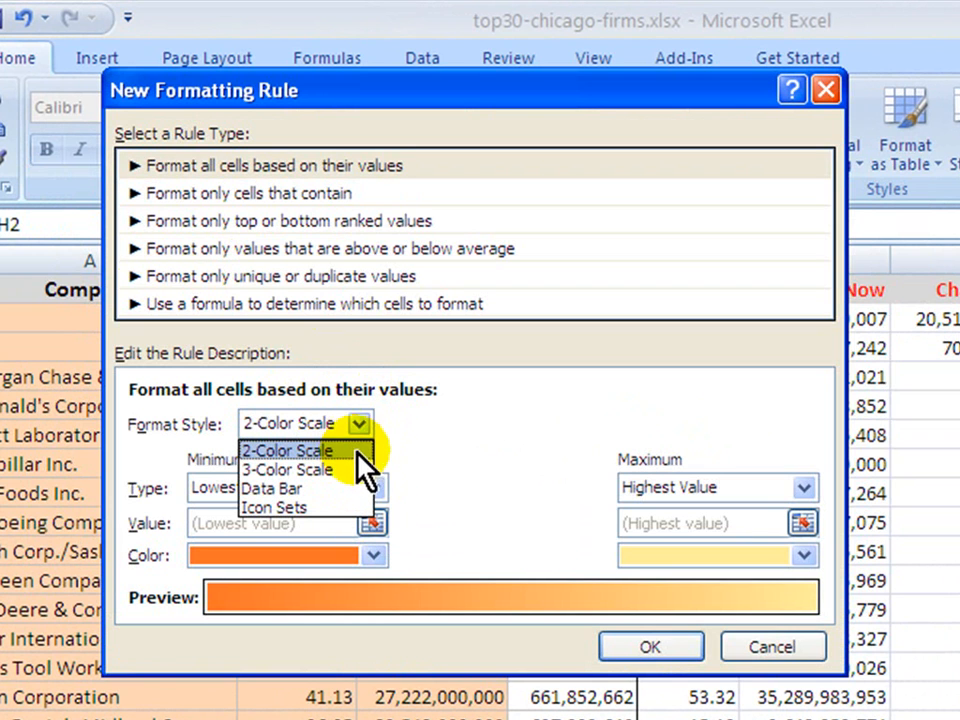
left_click(365, 445)
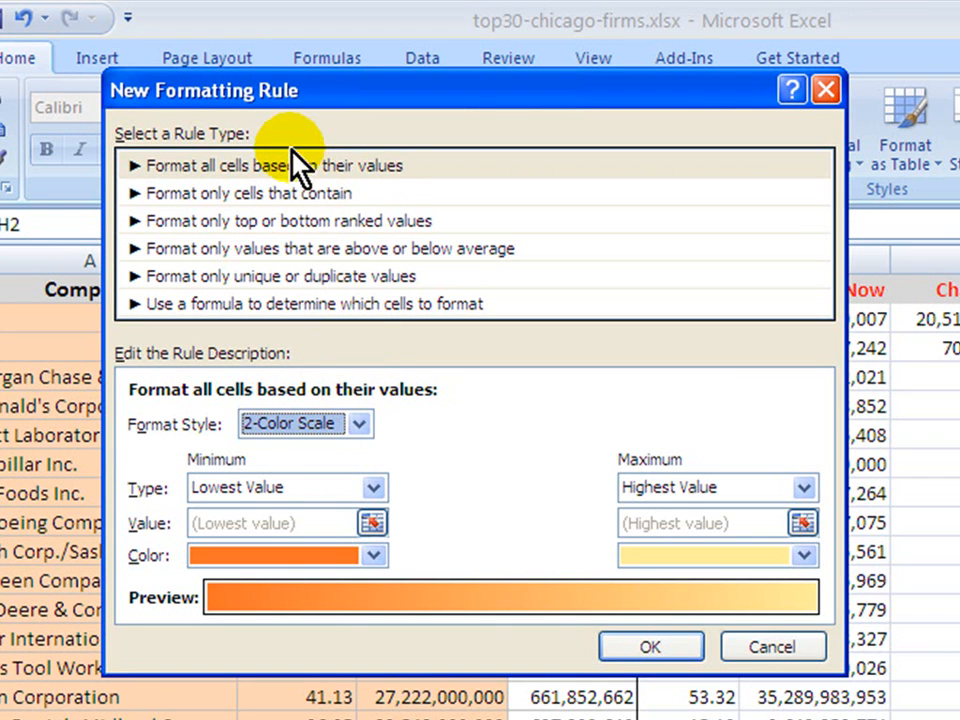
left_click(276, 196)
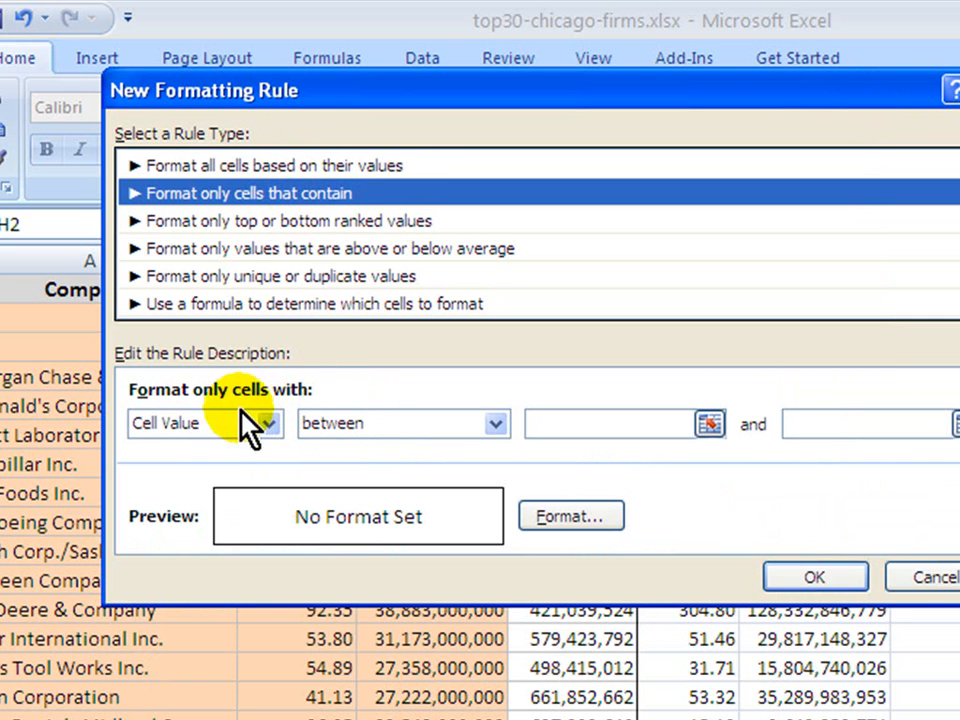
Set the rule's condition to cell values greater than 0.
left_click(497, 423)
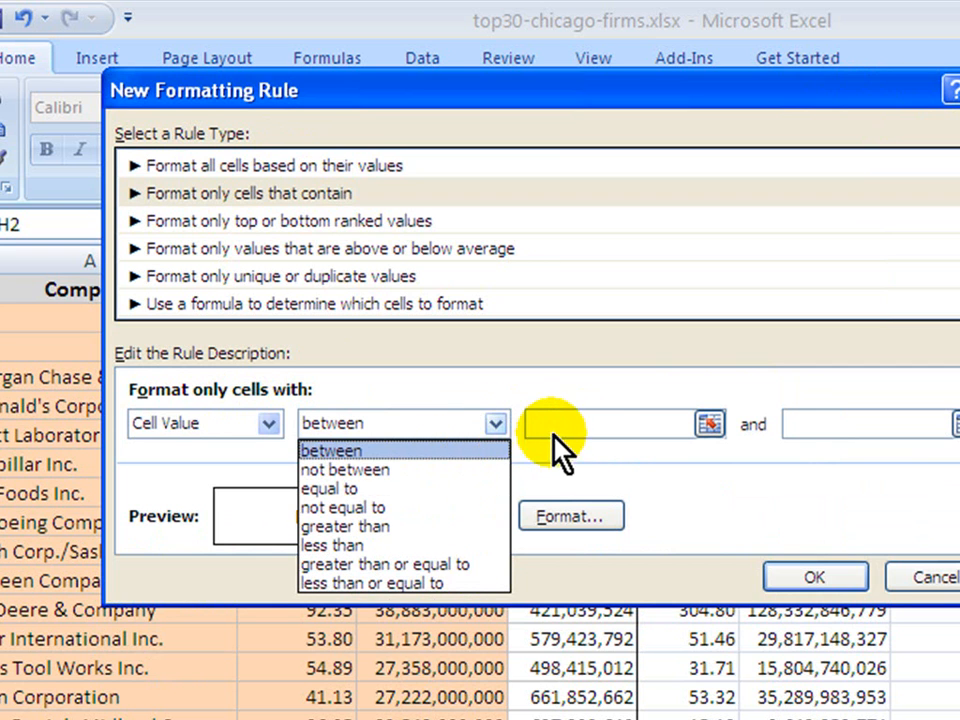
left_click(592, 423)
left_click(596, 423)
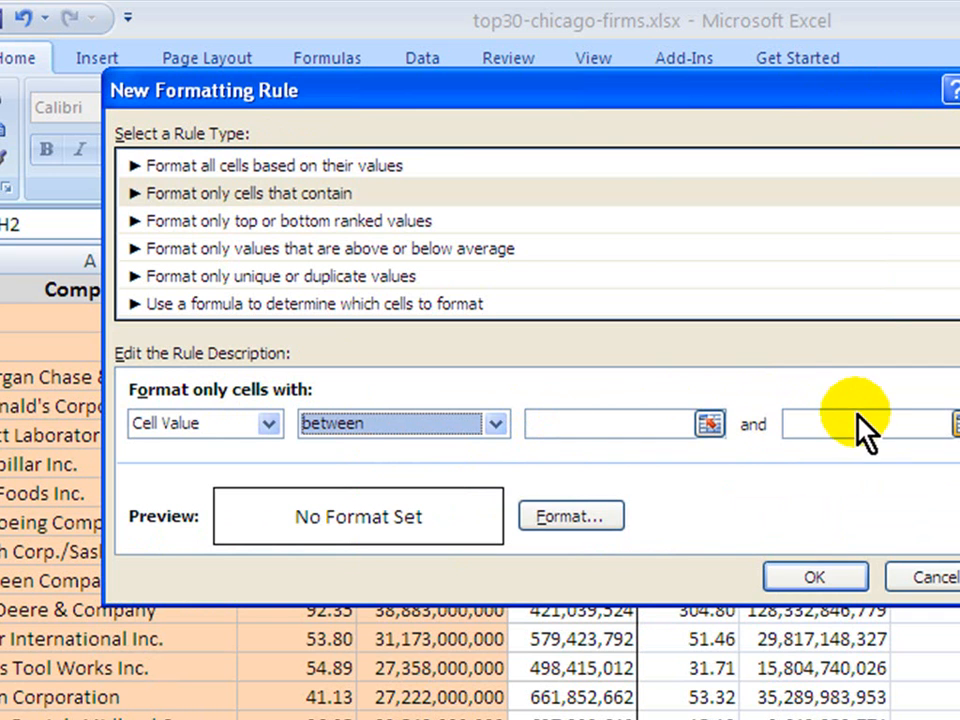
left_click(496, 424)
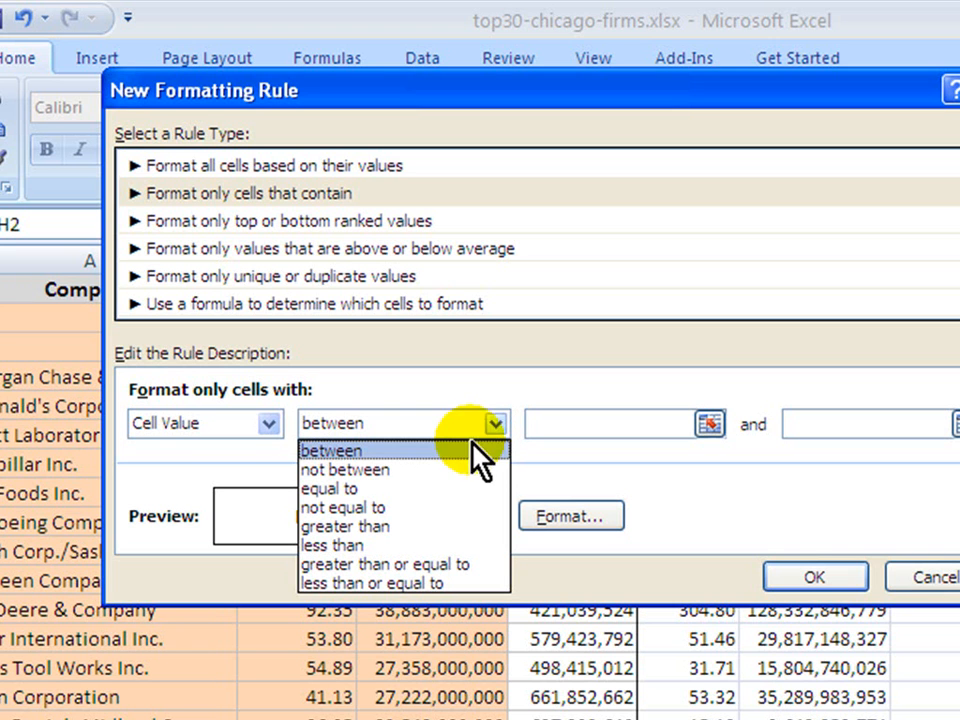
left_click(441, 526)
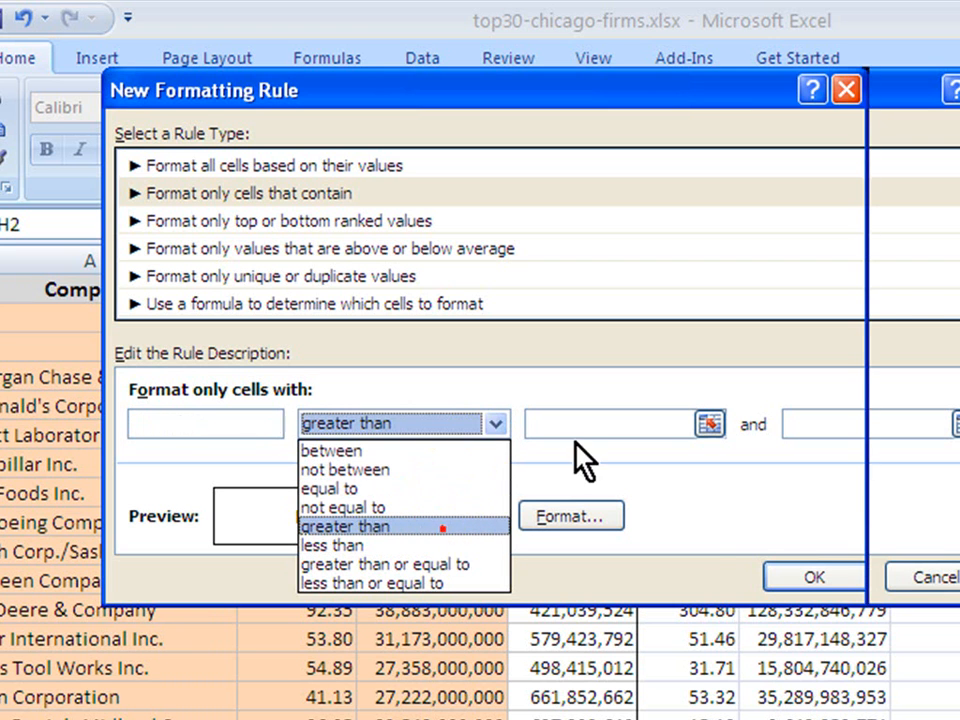
left_click(613, 423)
type("0")
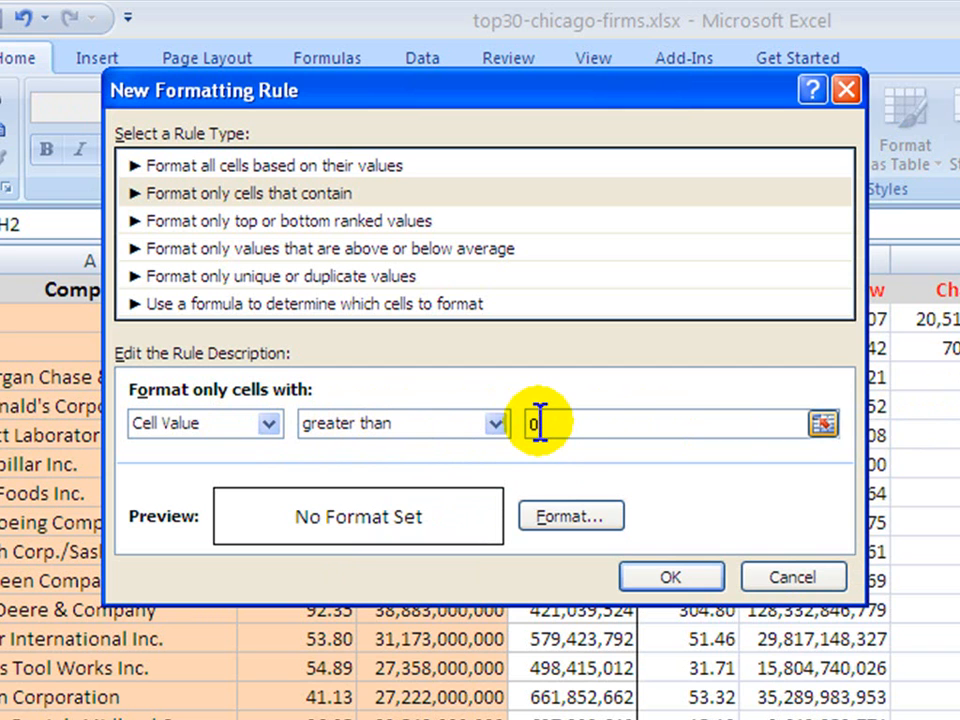
Give the greater-than-0 rule a light green background fill and save the rule.
left_click(581, 528)
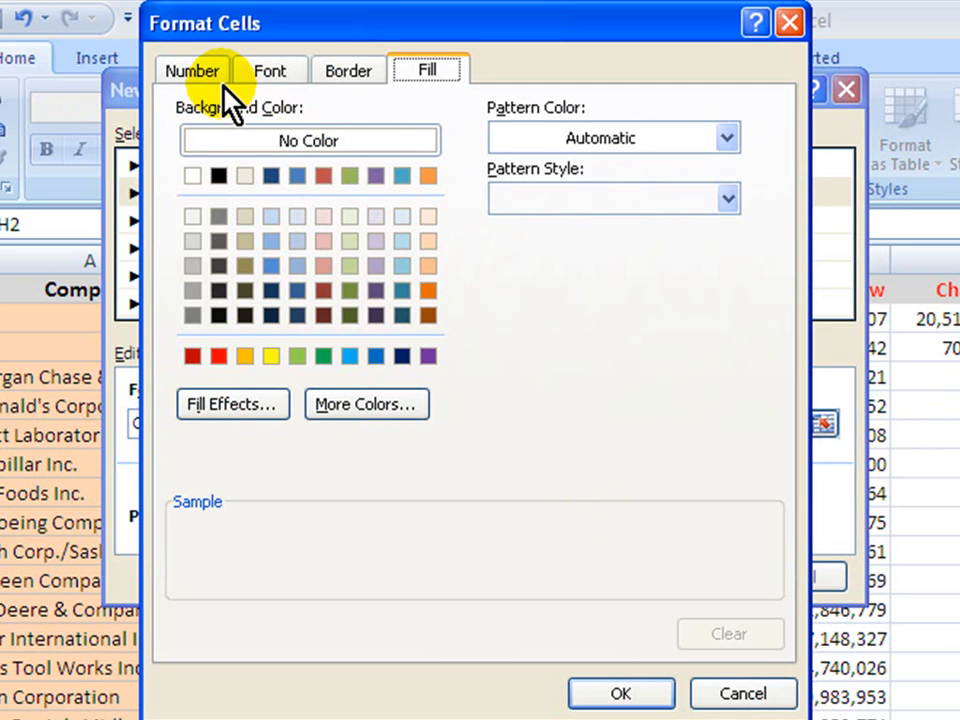
left_click(193, 68)
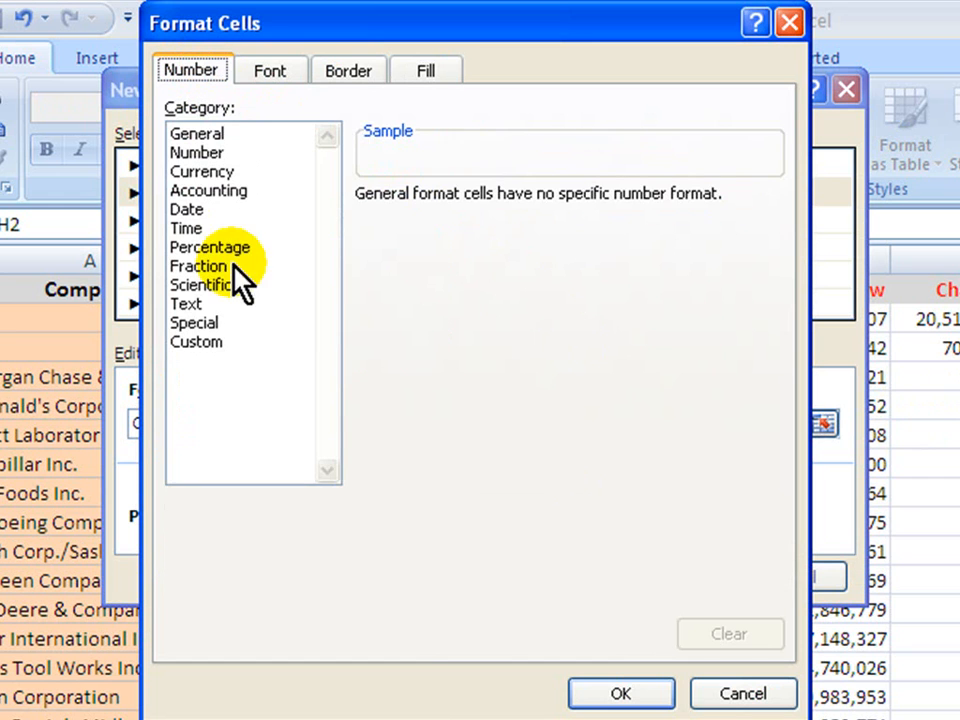
left_click(272, 75)
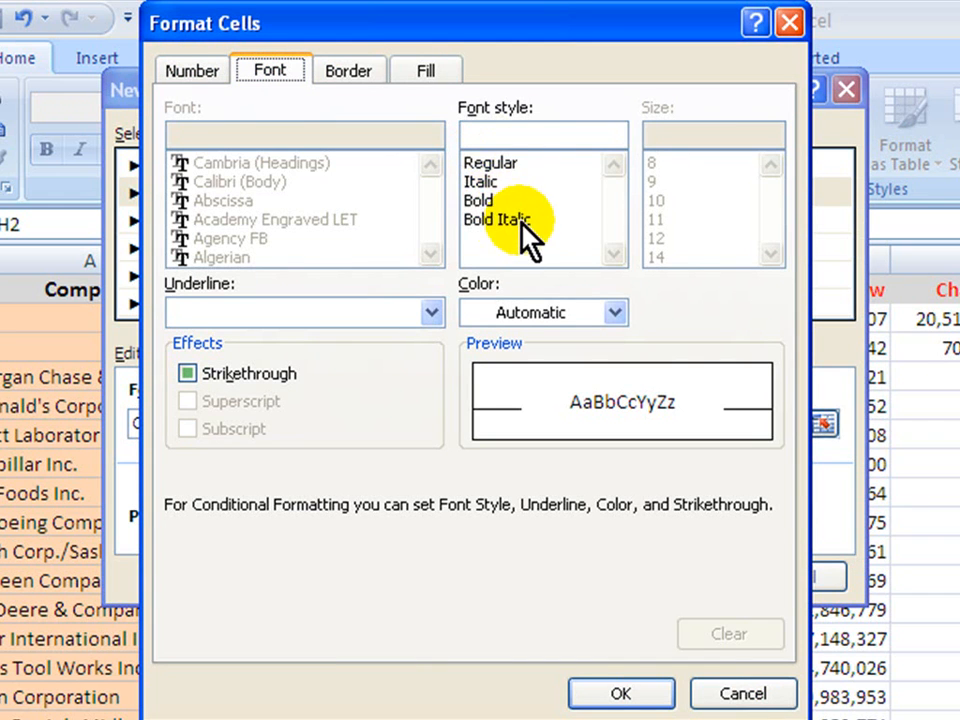
left_click(368, 78)
left_click(423, 72)
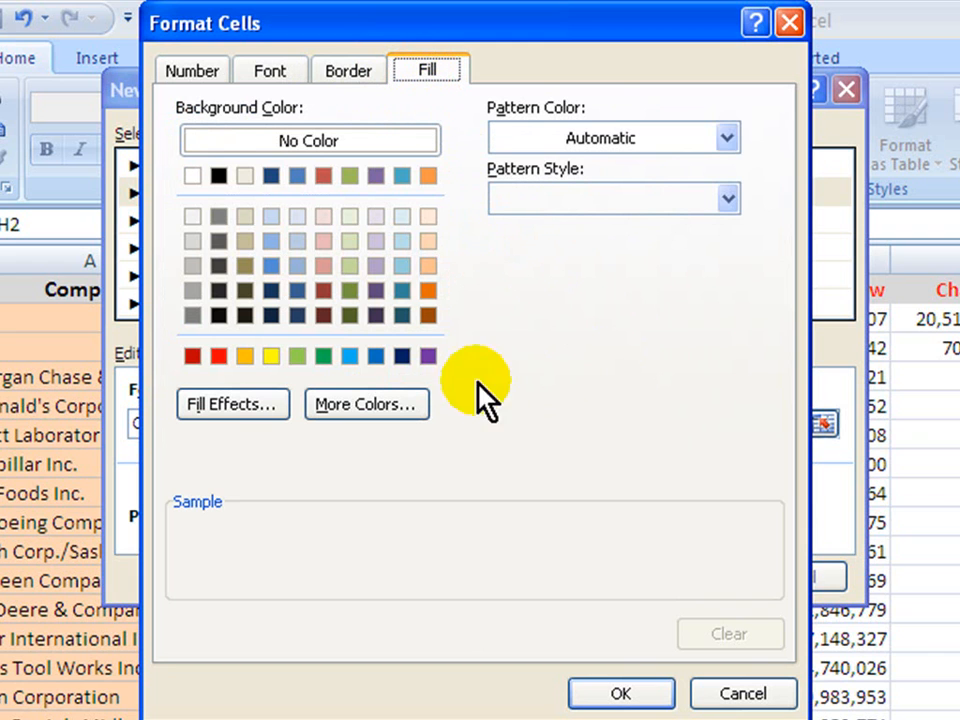
left_click(297, 356)
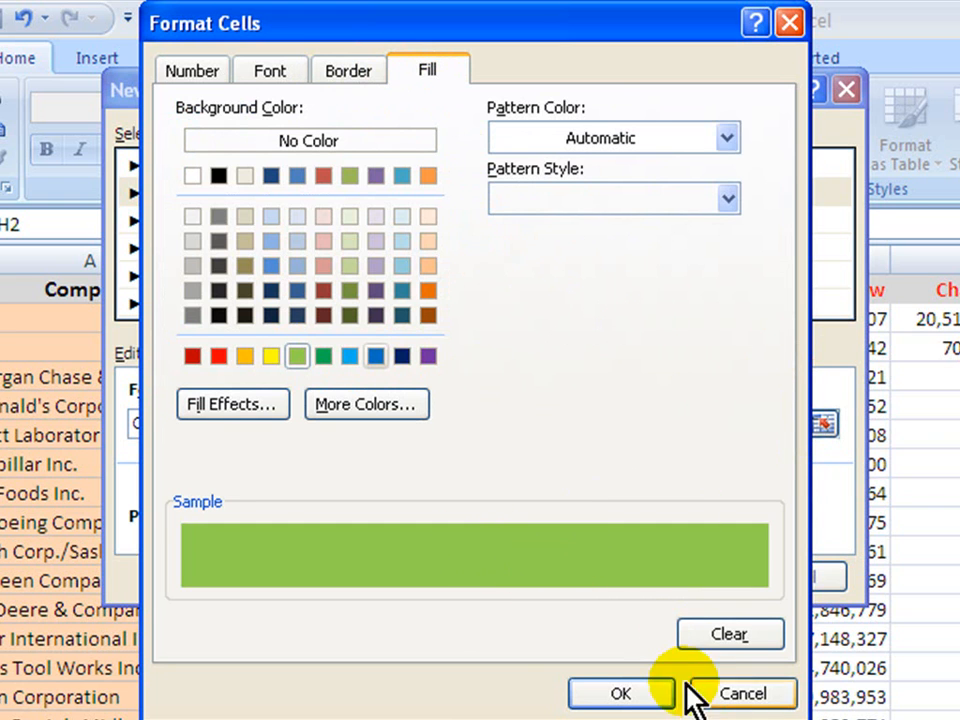
left_click(630, 690)
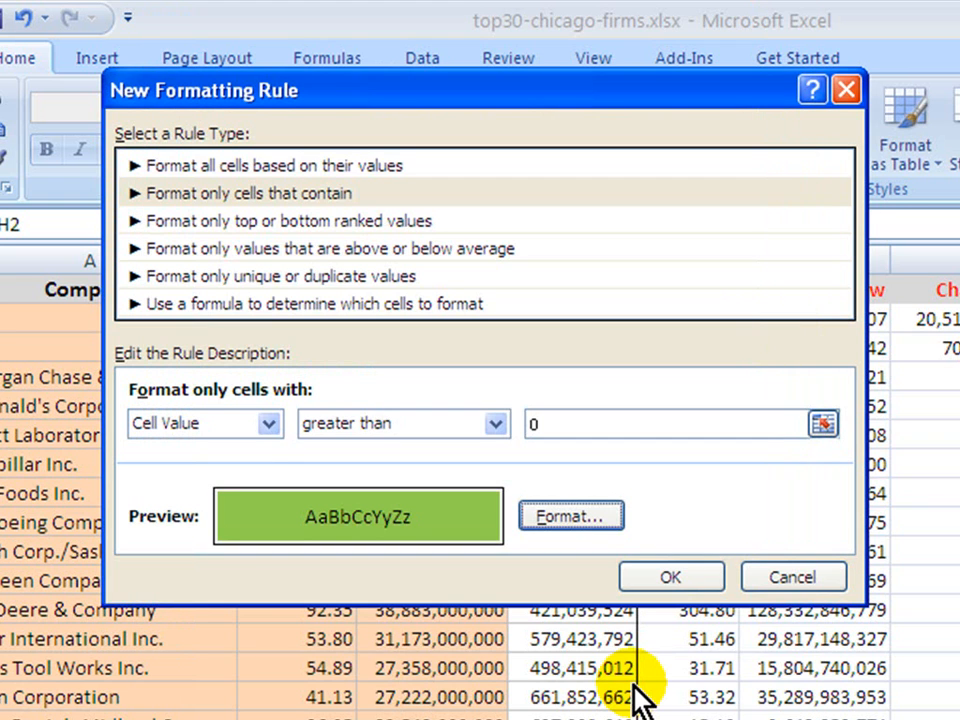
left_click(688, 586)
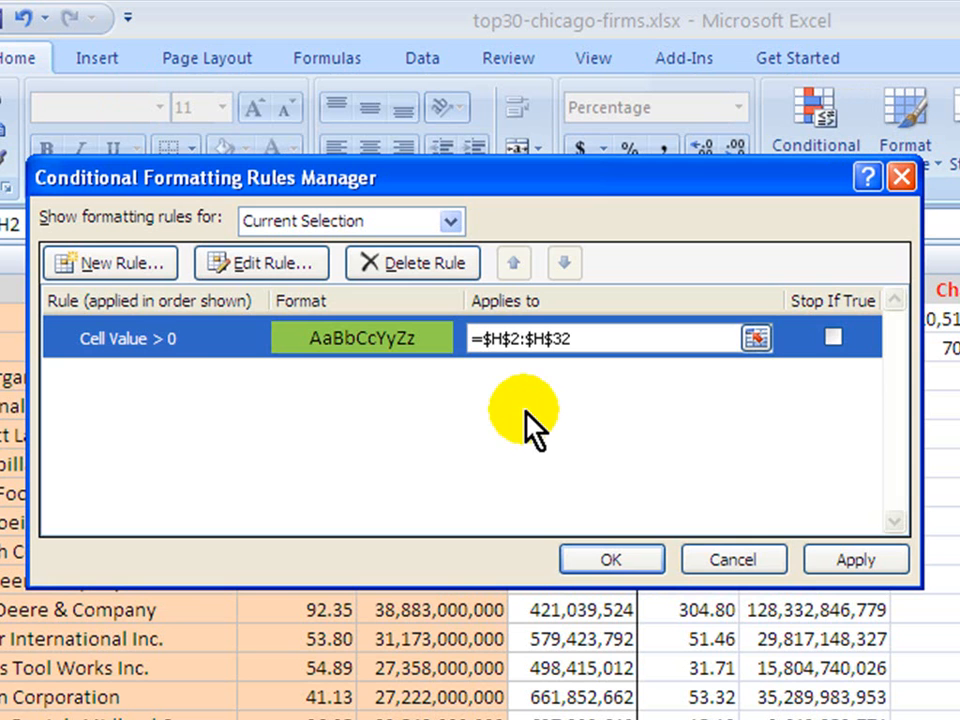
Add a second rule of the type "Format only cells that contain" for cell values equal to 0.
left_click(125, 266)
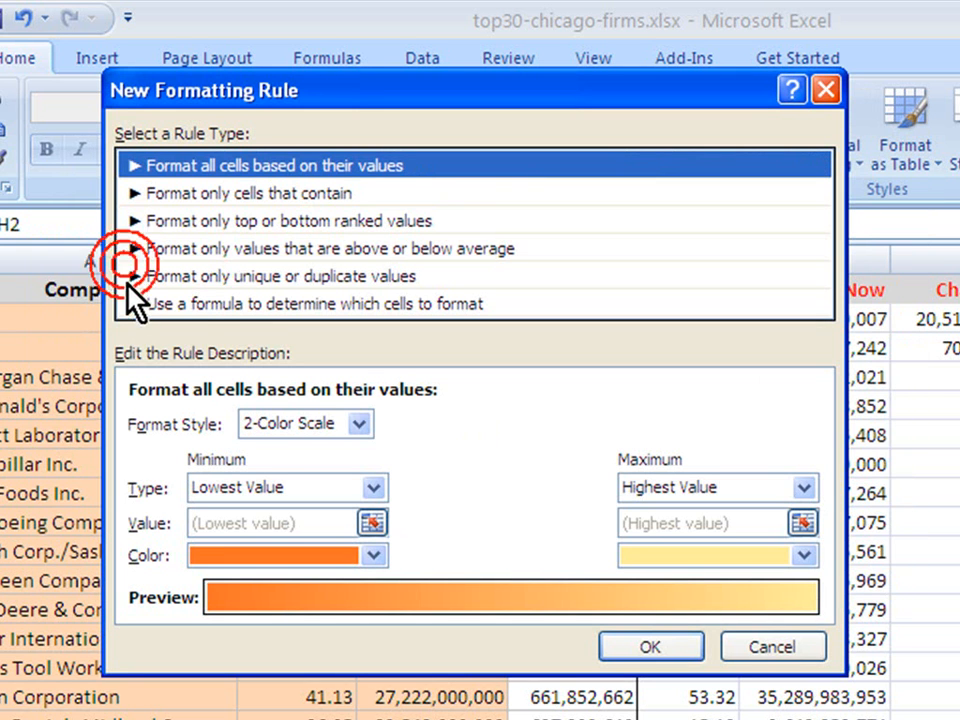
left_click(227, 196)
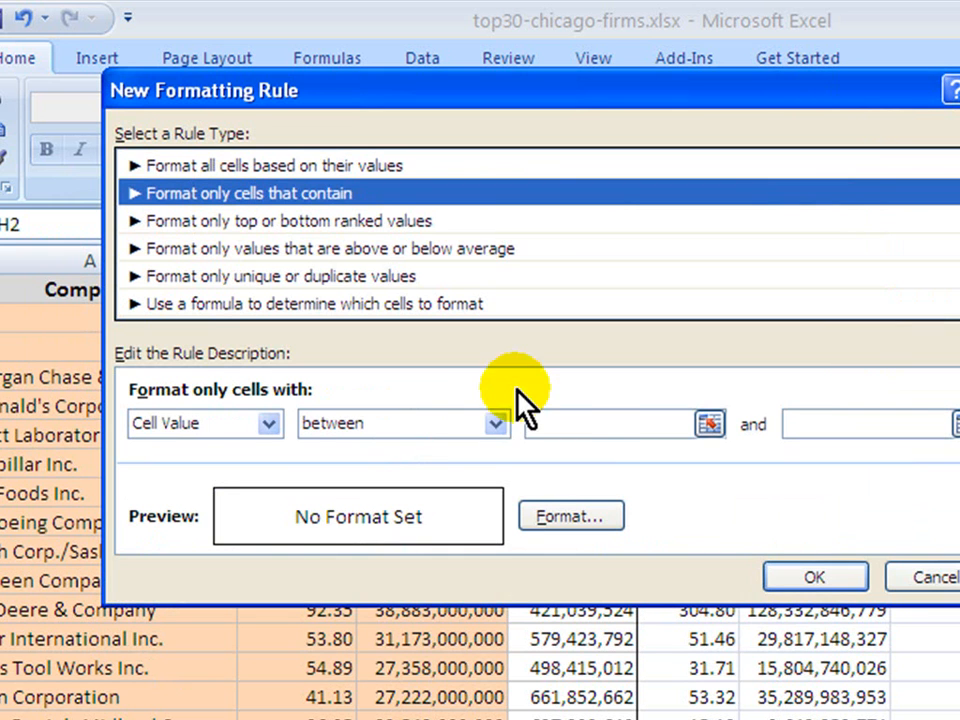
left_click(497, 428)
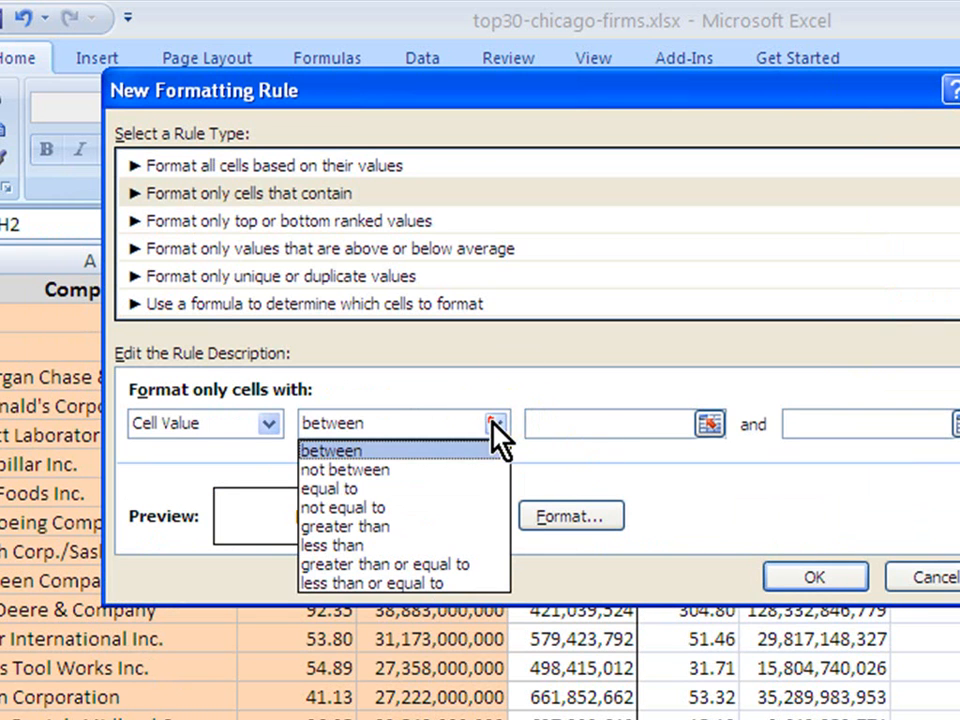
left_click(470, 490)
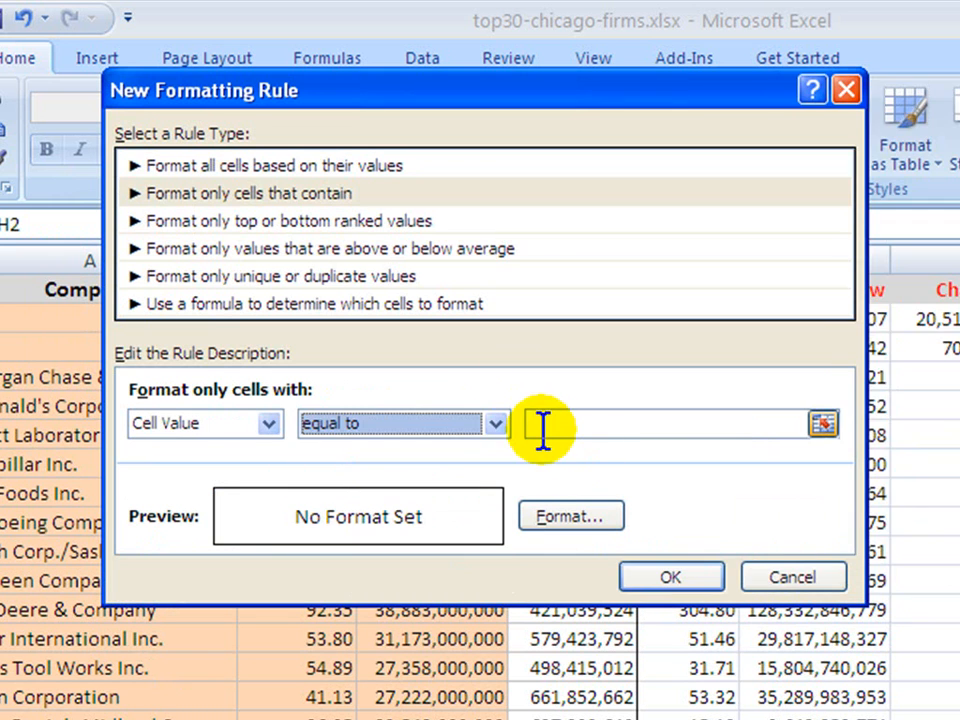
left_click(541, 425)
type("0")
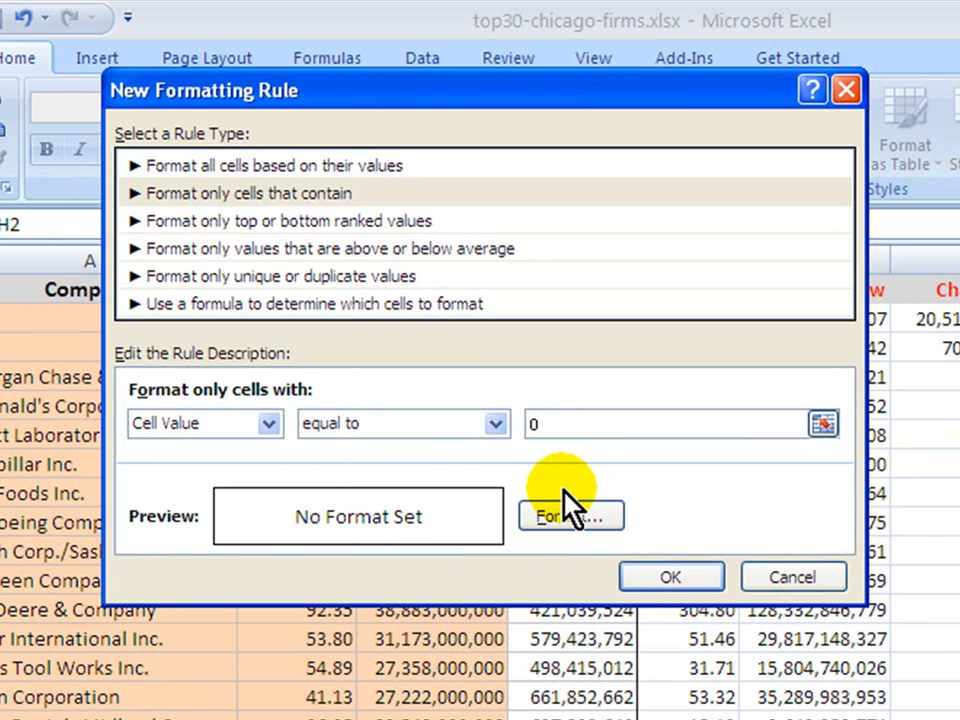
Give the equal-to-0 rule a light tan background fill and save the rule.
left_click(576, 523)
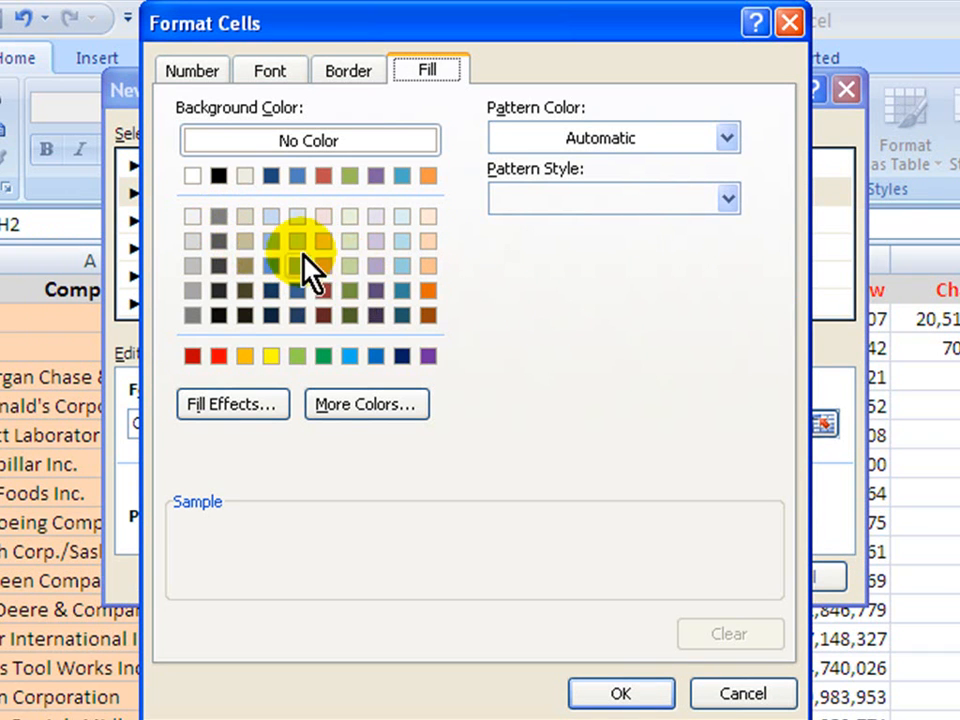
left_click(245, 216)
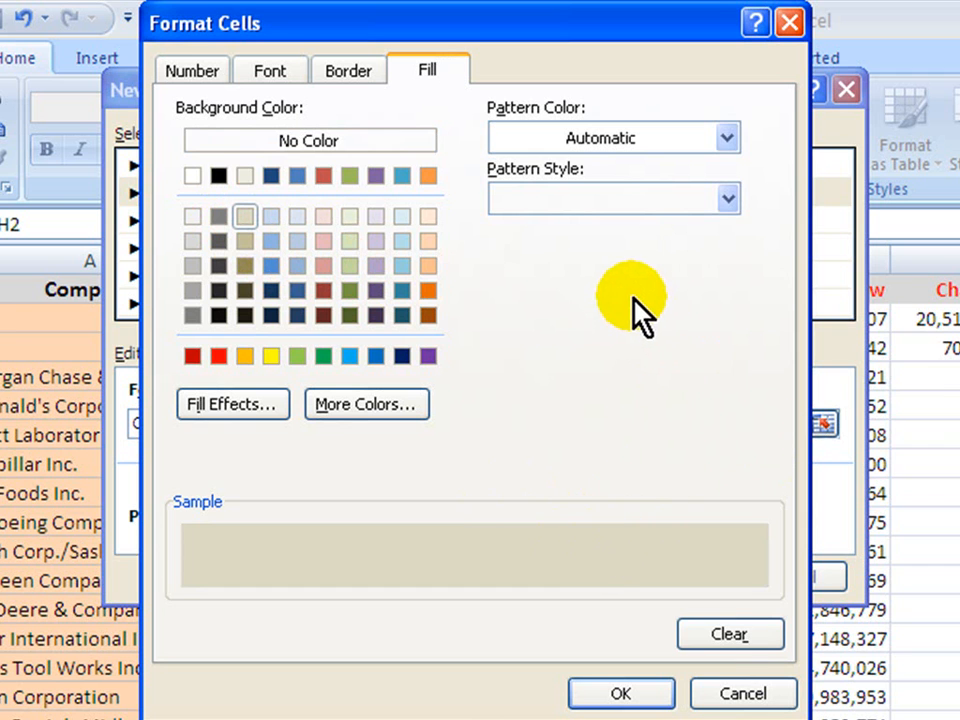
left_click(619, 690)
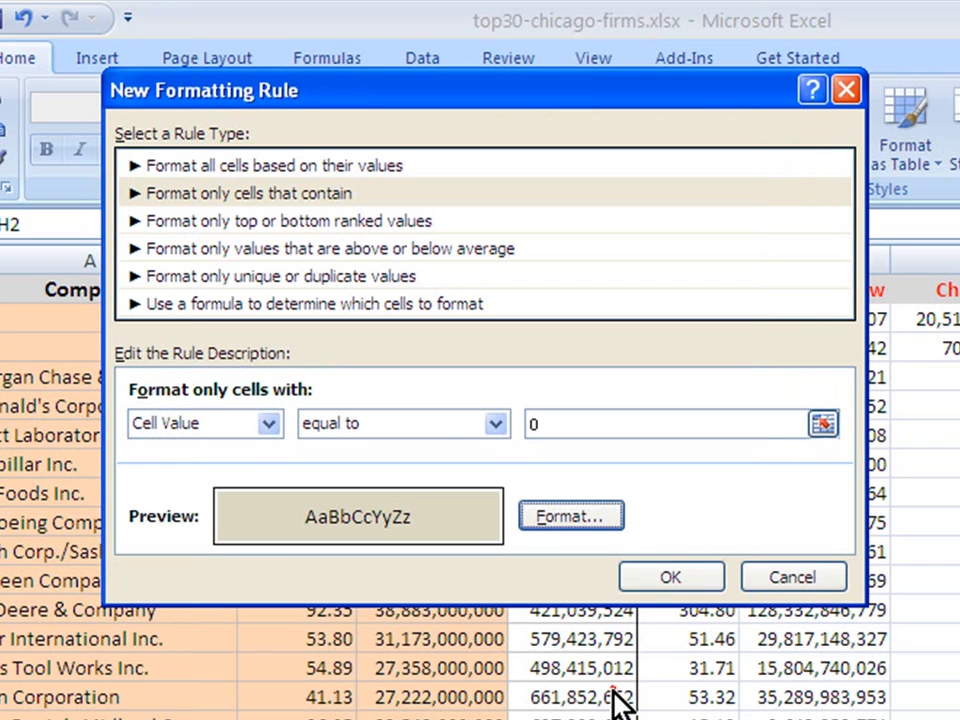
left_click(678, 579)
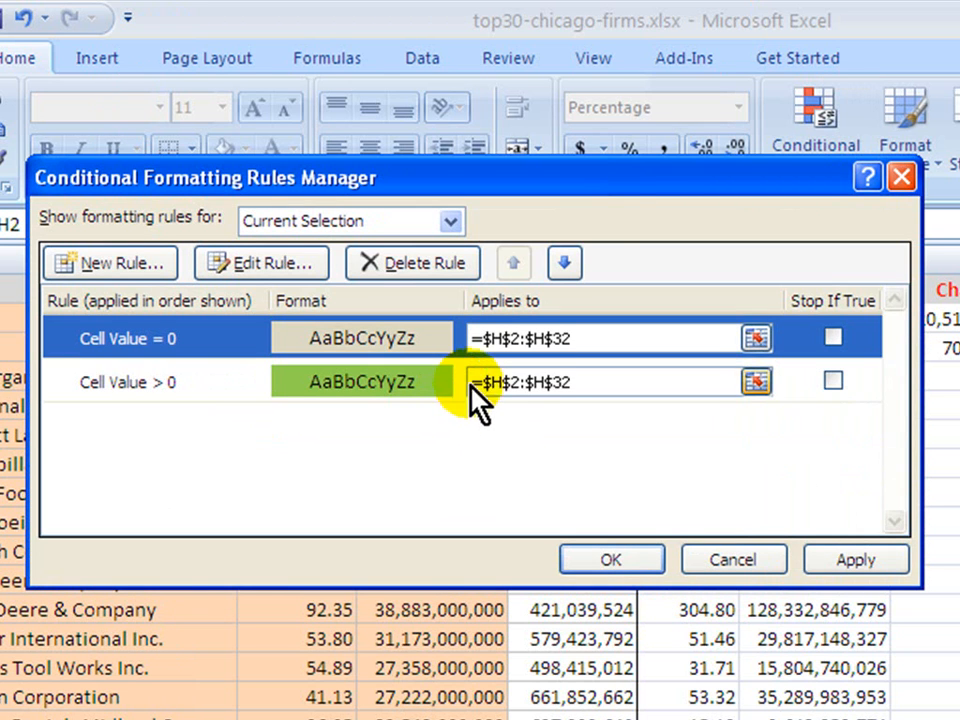
Add a third rule of the type "Format only cells that contain" for cell values less than 0.
left_click(129, 264)
left_click(199, 197)
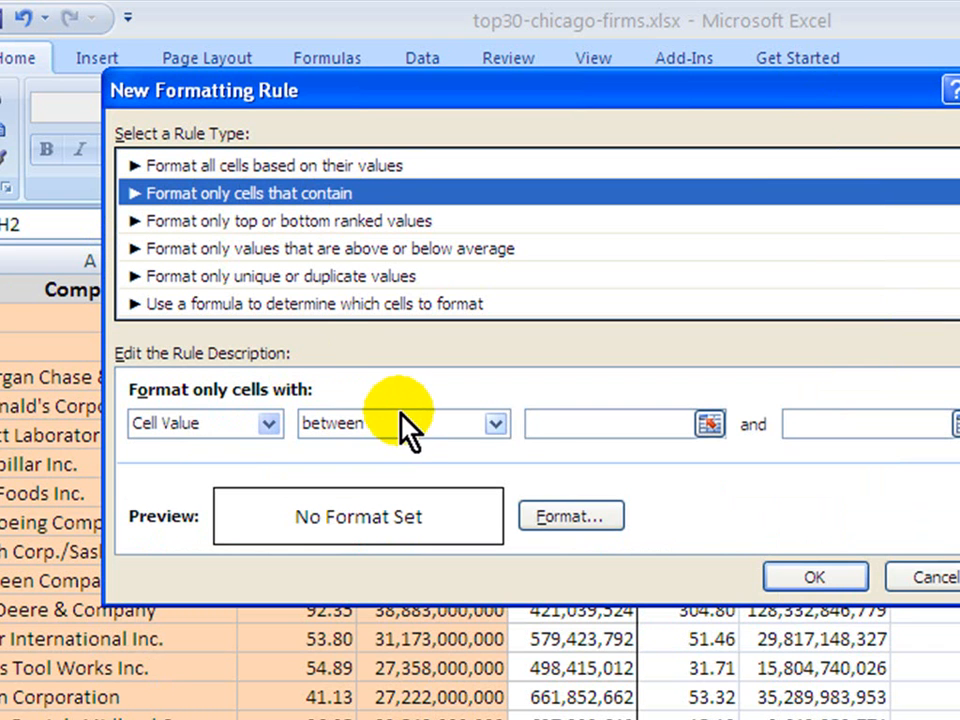
left_click(495, 424)
left_click(427, 548)
left_click(561, 422)
type("0")
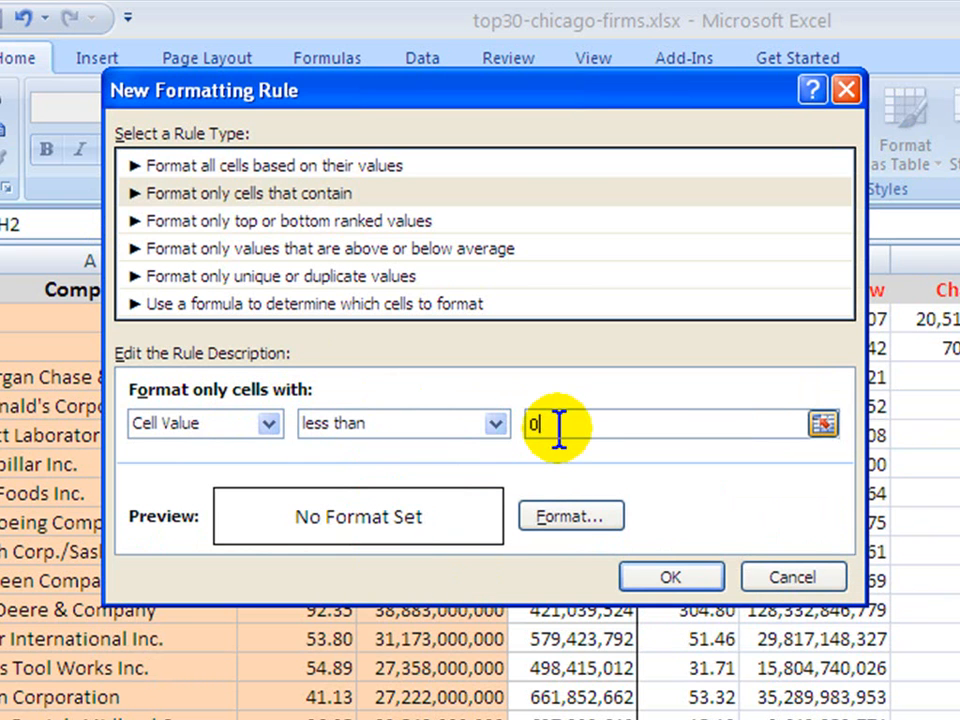
Give the less-than-0 rule a bright red background fill and save the rule.
left_click(572, 518)
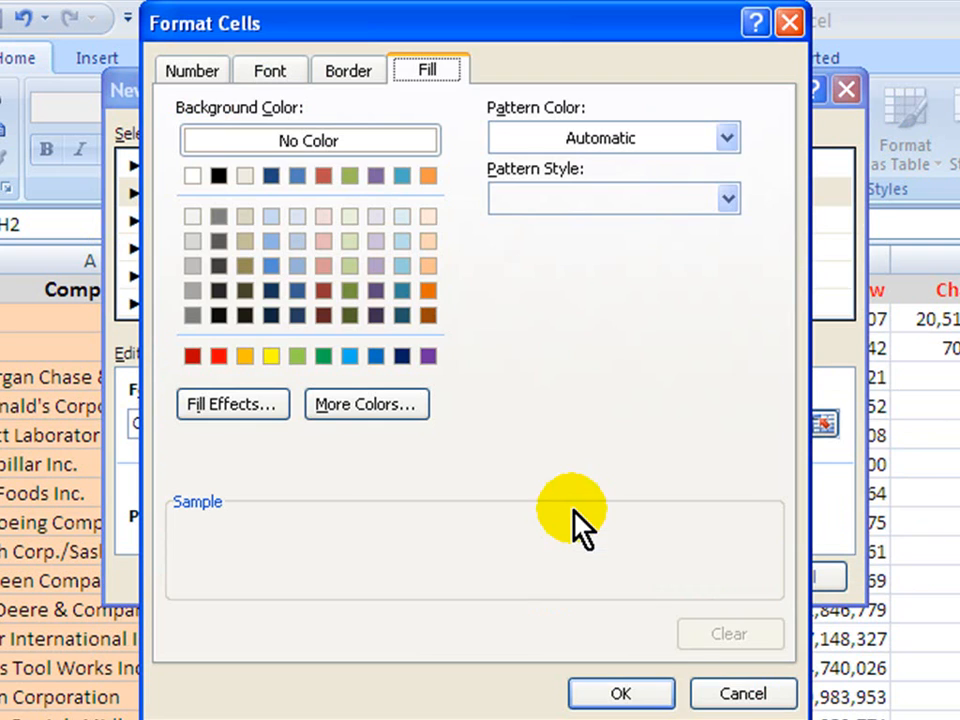
left_click(225, 362)
left_click(640, 693)
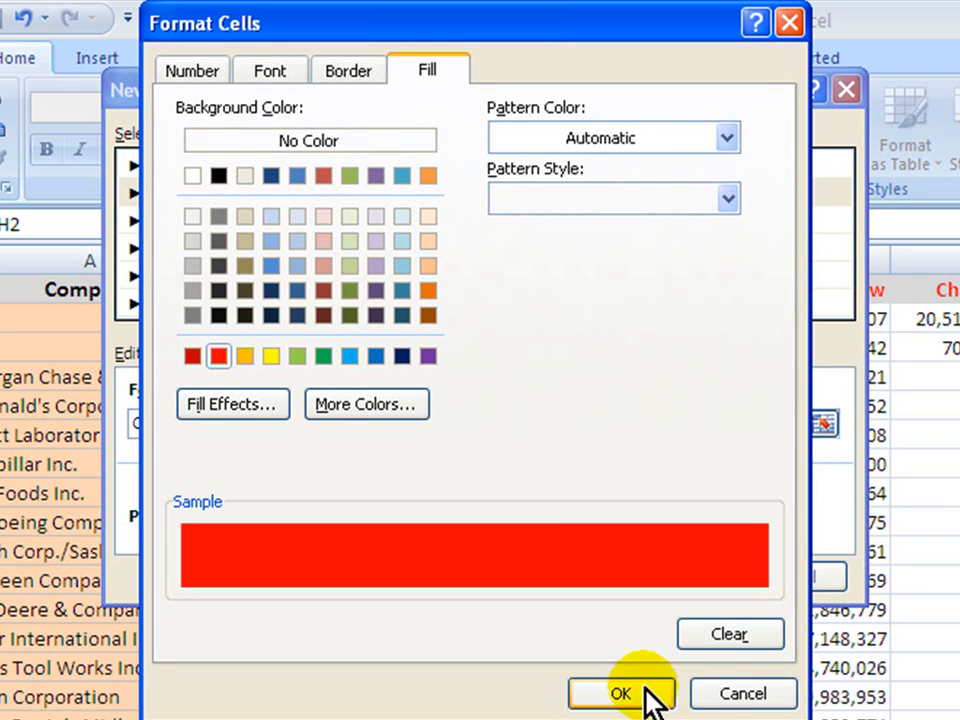
left_click(672, 577)
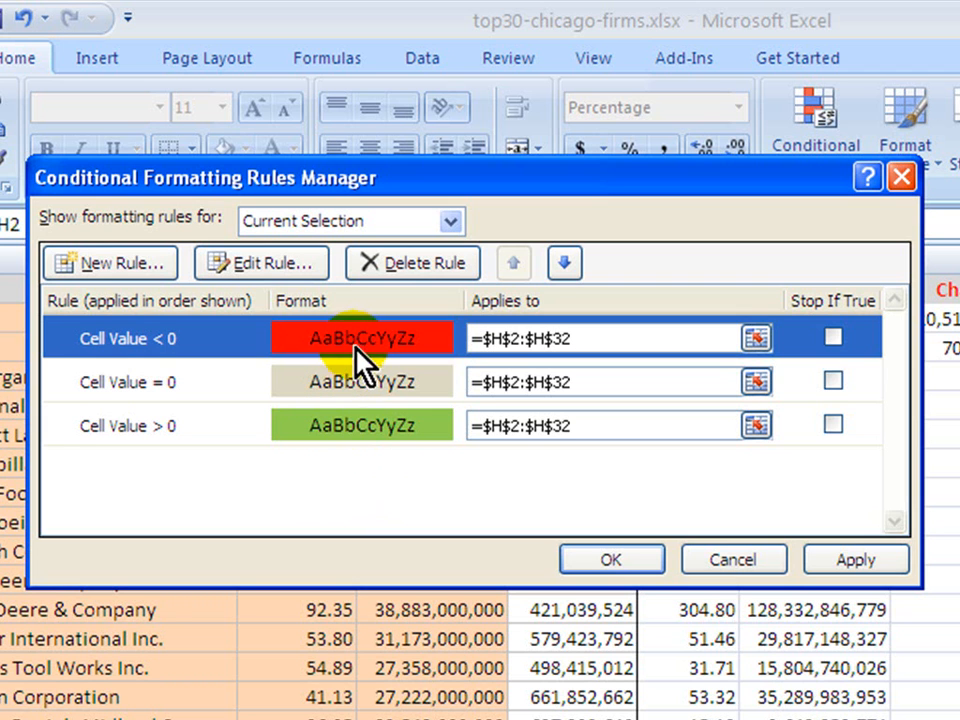
Reorder the rules so that Cell Value > 0 comes first, Cell Value = 0 second and Cell Value < 0 last.
left_click(235, 410)
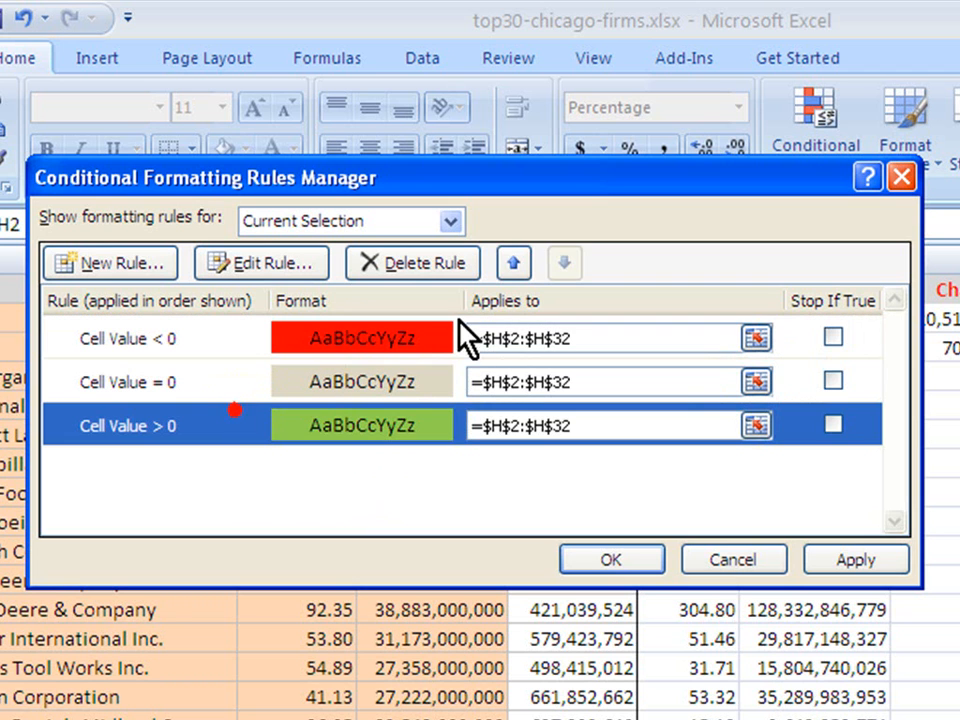
left_click(514, 263)
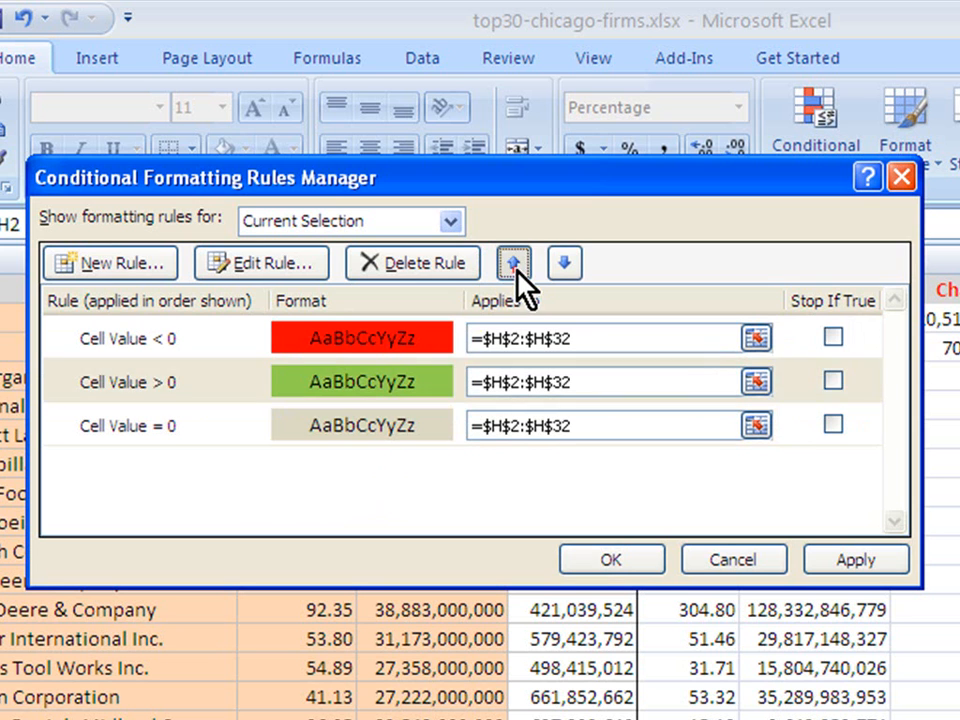
left_click(514, 264)
left_click(257, 424)
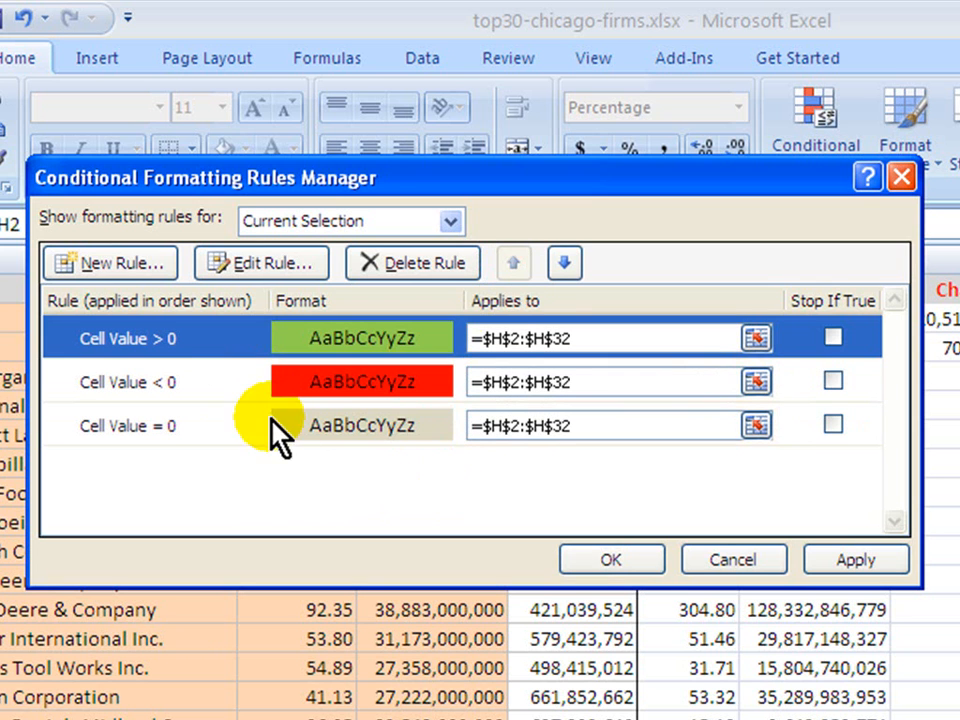
left_click(514, 263)
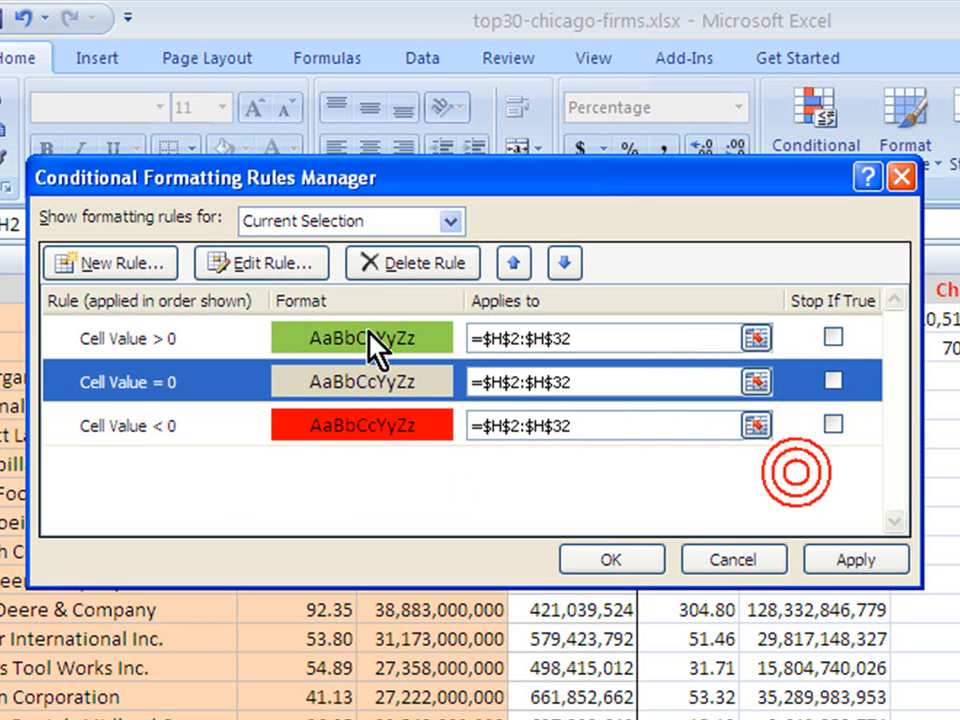
Enable Stop If True for the > 0 and = 0 rules, and apply all three rules to H2:H32.
left_click(831, 339)
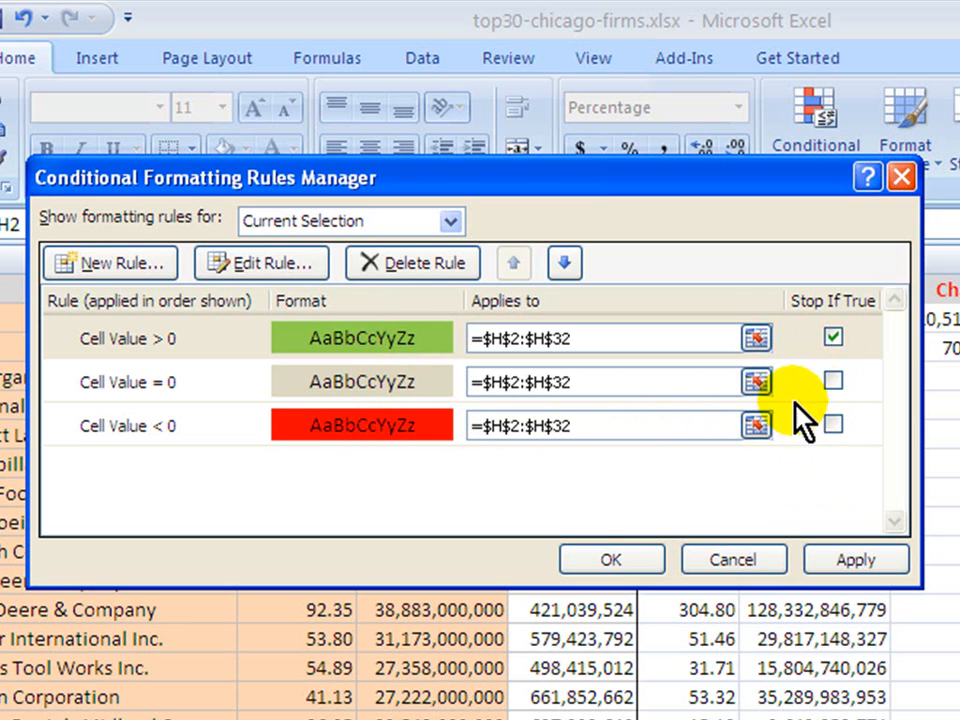
left_click(831, 381)
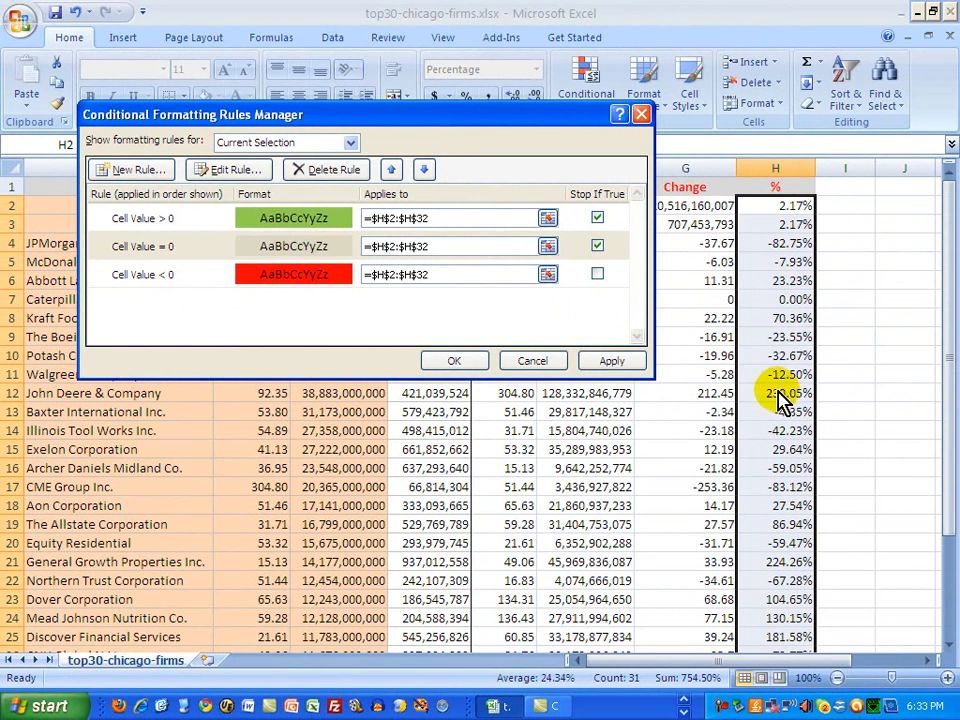
left_click(627, 368)
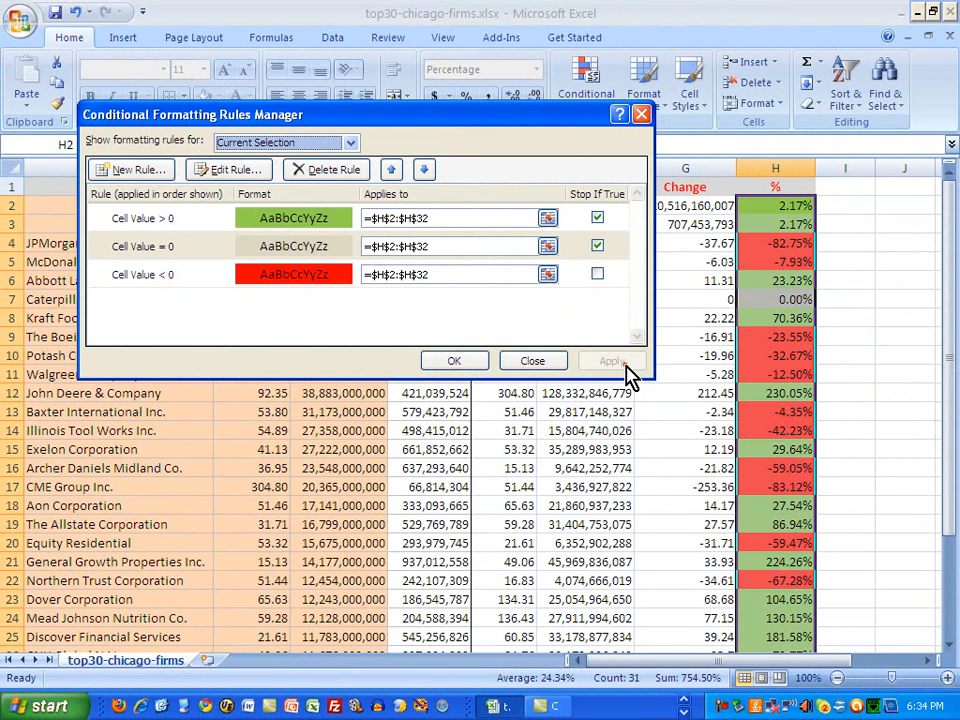
left_click(478, 367)
left_click(865, 352)
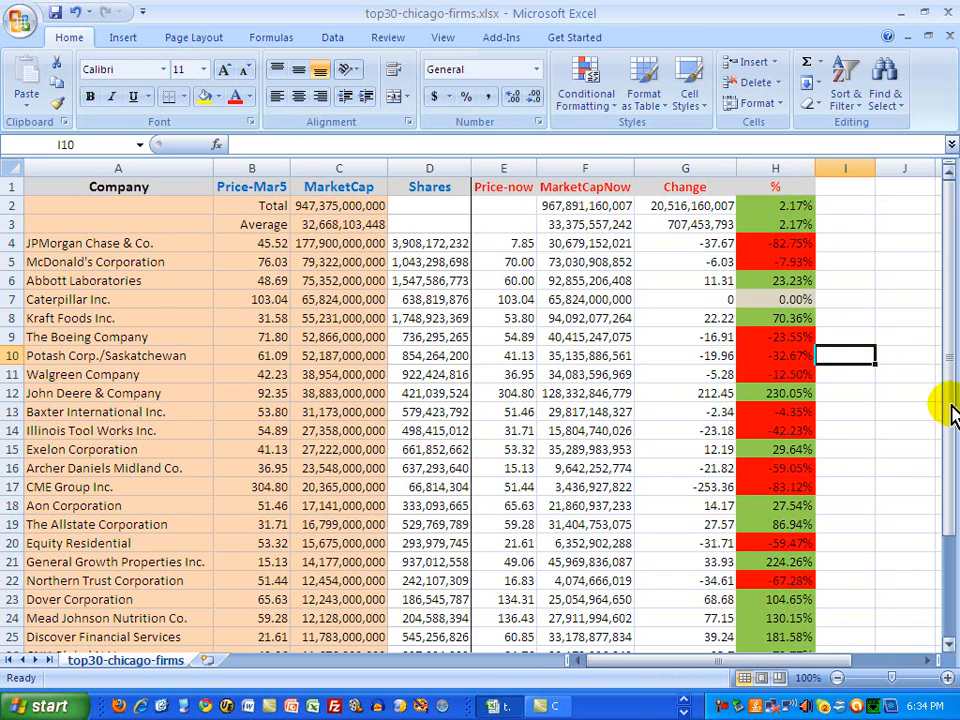
left_click_drag(949, 364, 955, 476)
left_click(918, 340)
left_click(919, 345)
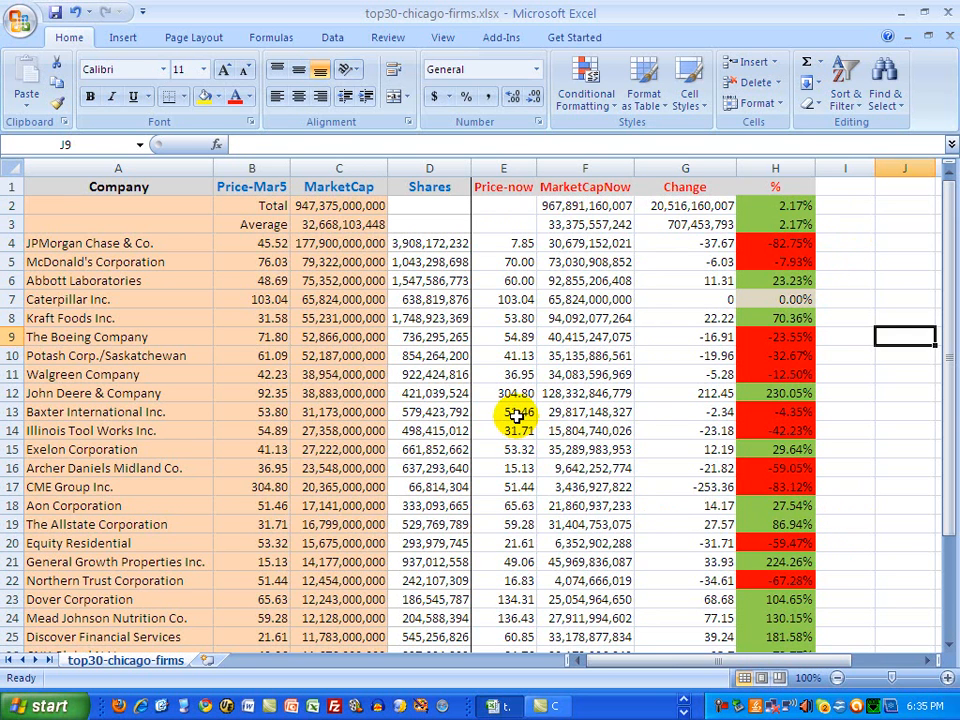
Change the Price-now value of Baxter International Inc. in E13 to 60.
left_click(515, 415)
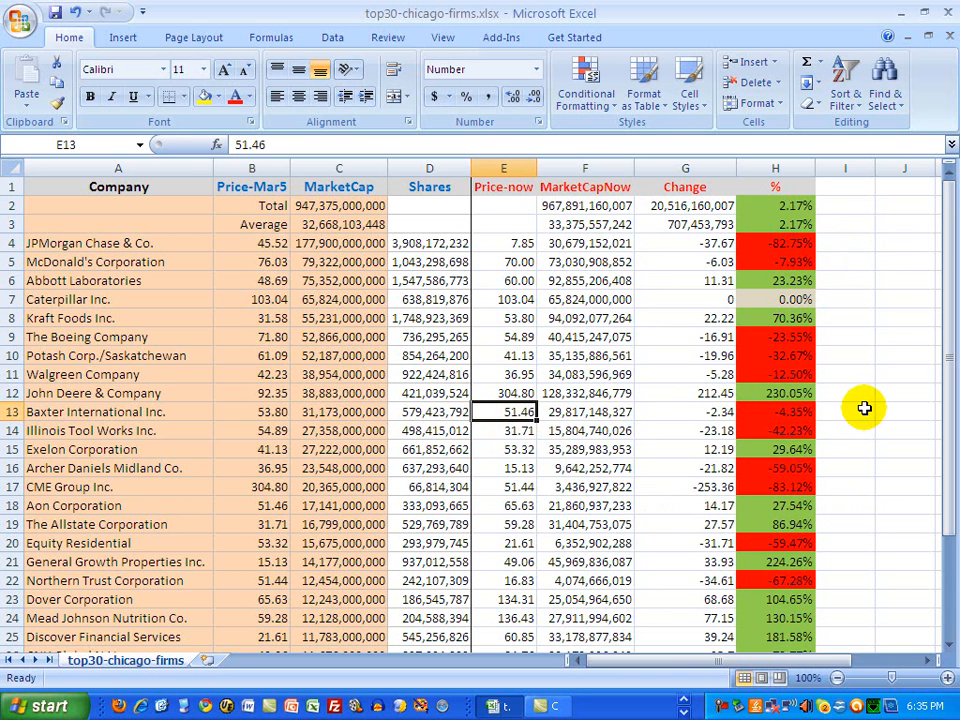
type("60")
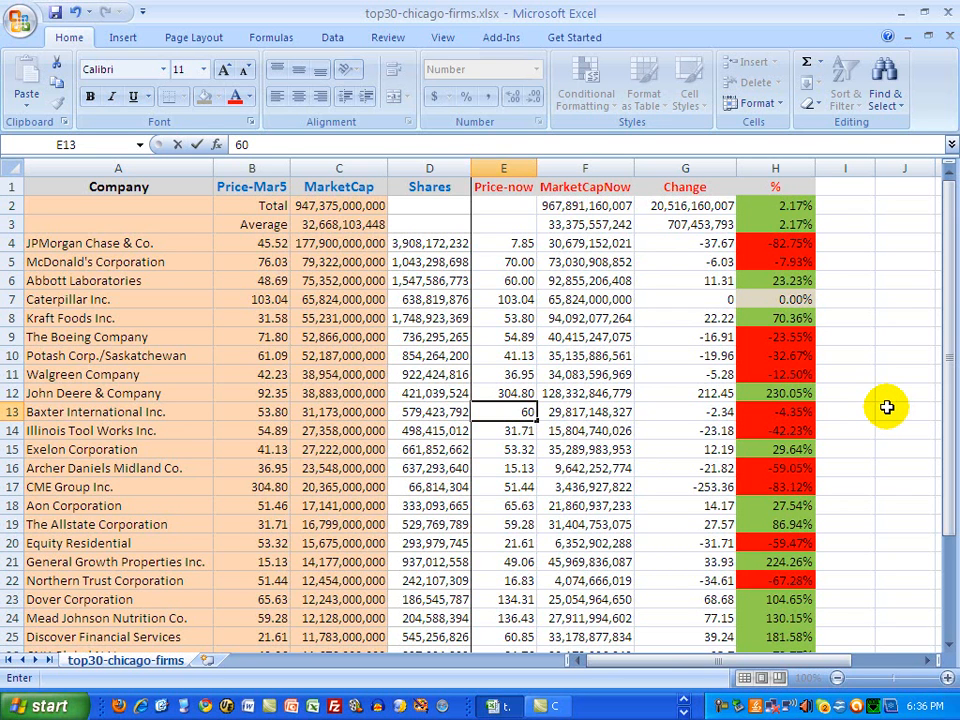
key("Return")
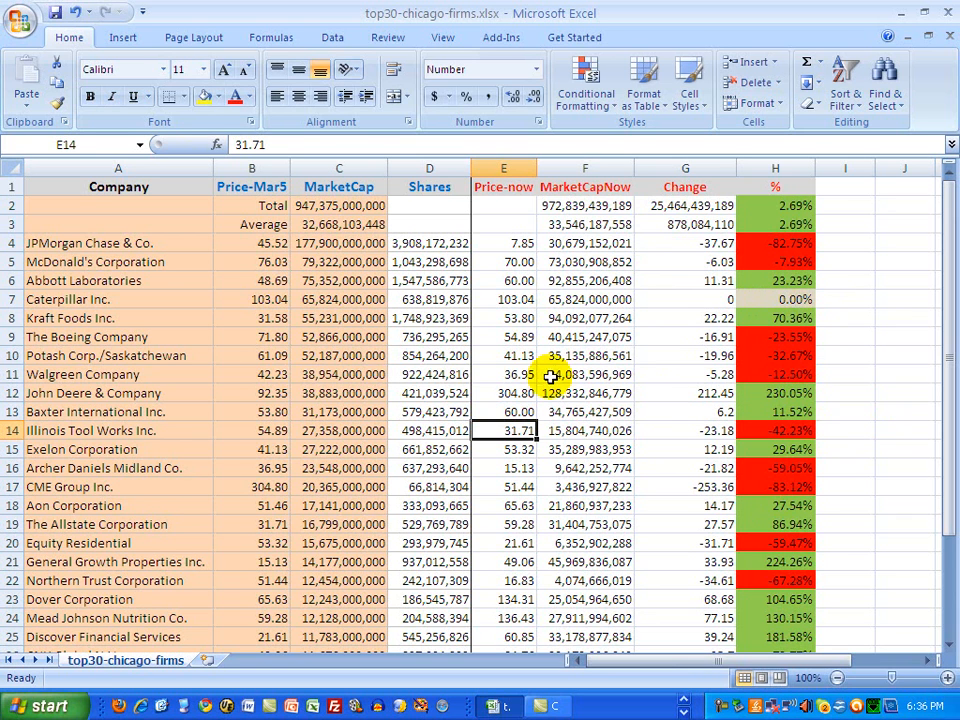
Change the Price-now value of Walgreen Company in E11 to 42.23, matching its Price-Mar5 value.
left_click(510, 374)
type("42.23")
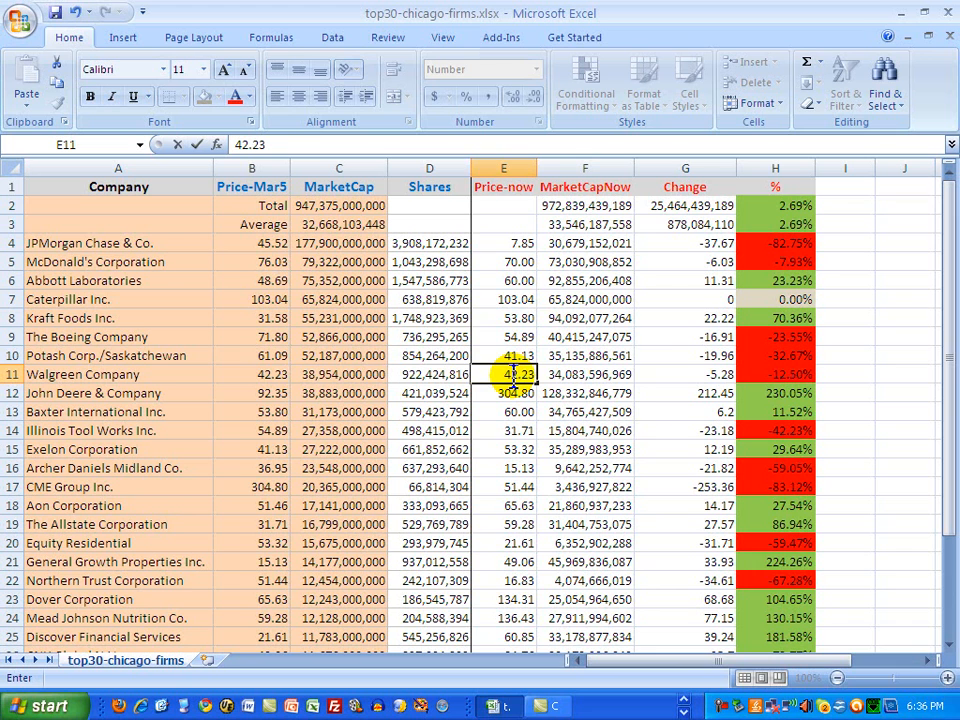
key("Return")
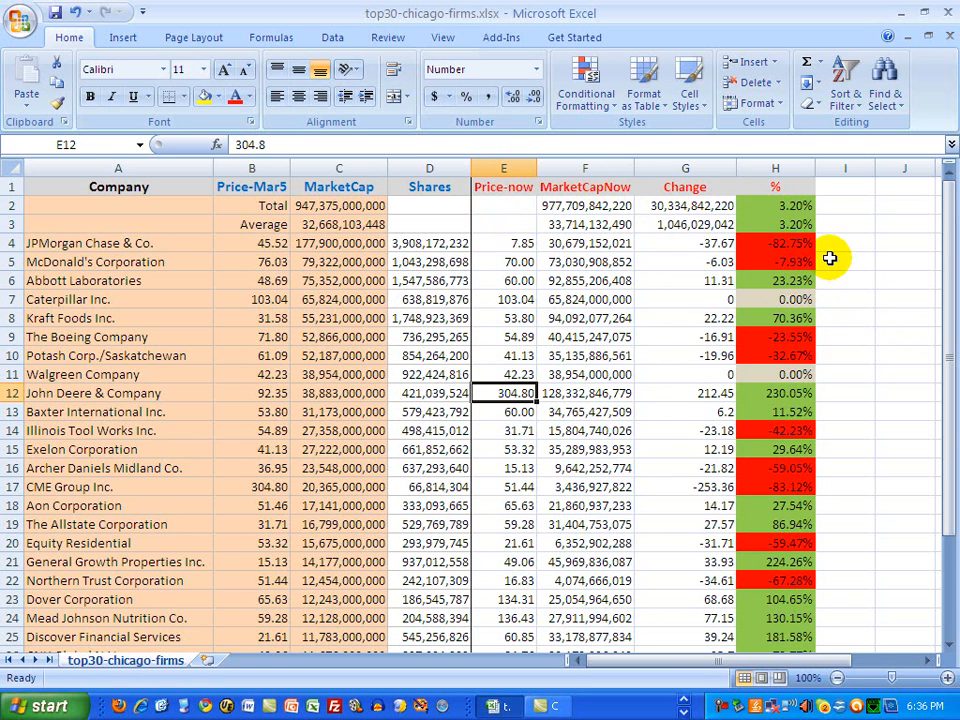
mouse_move(953, 428)
left_mouse_down()
mouse_move(952, 510)
mouse_move(952, 428)
left_mouse_up()
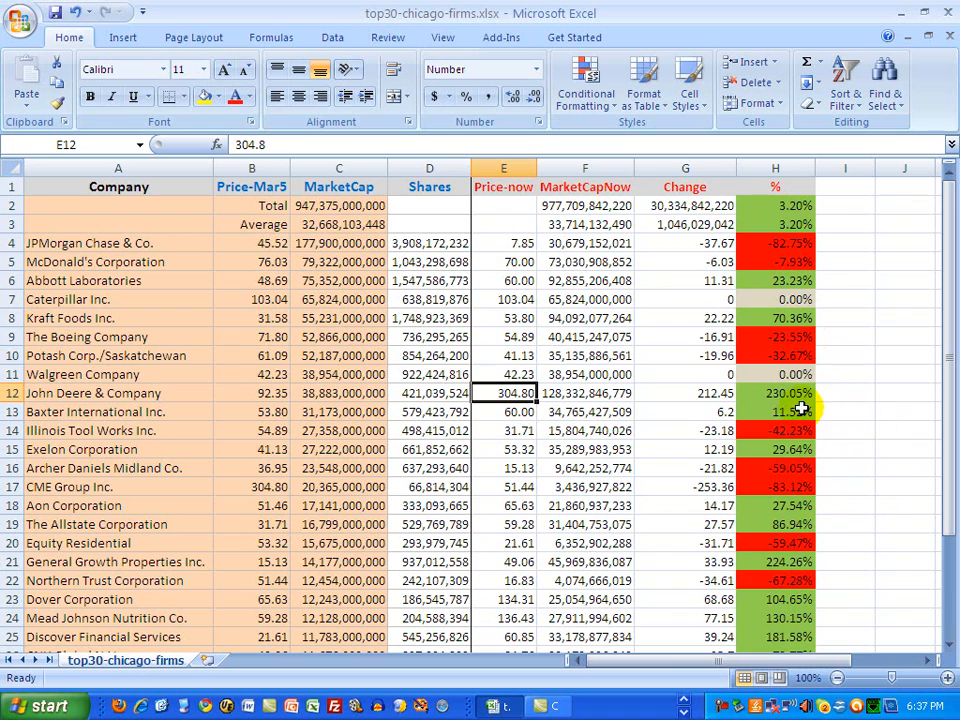
left_click(843, 449)
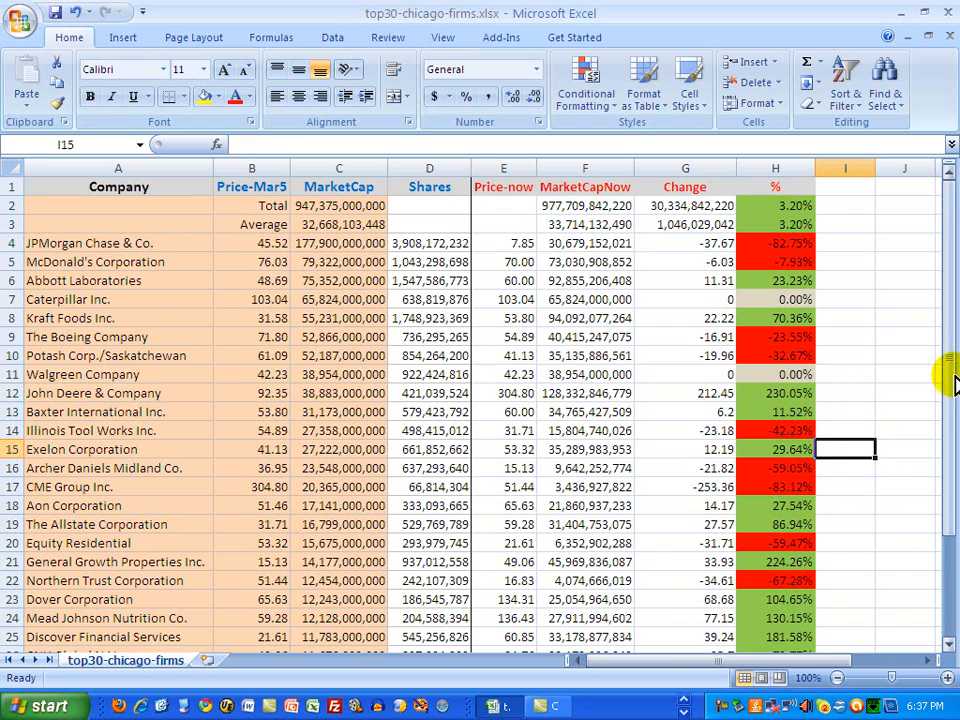
left_click_drag(953, 368, 935, 345)
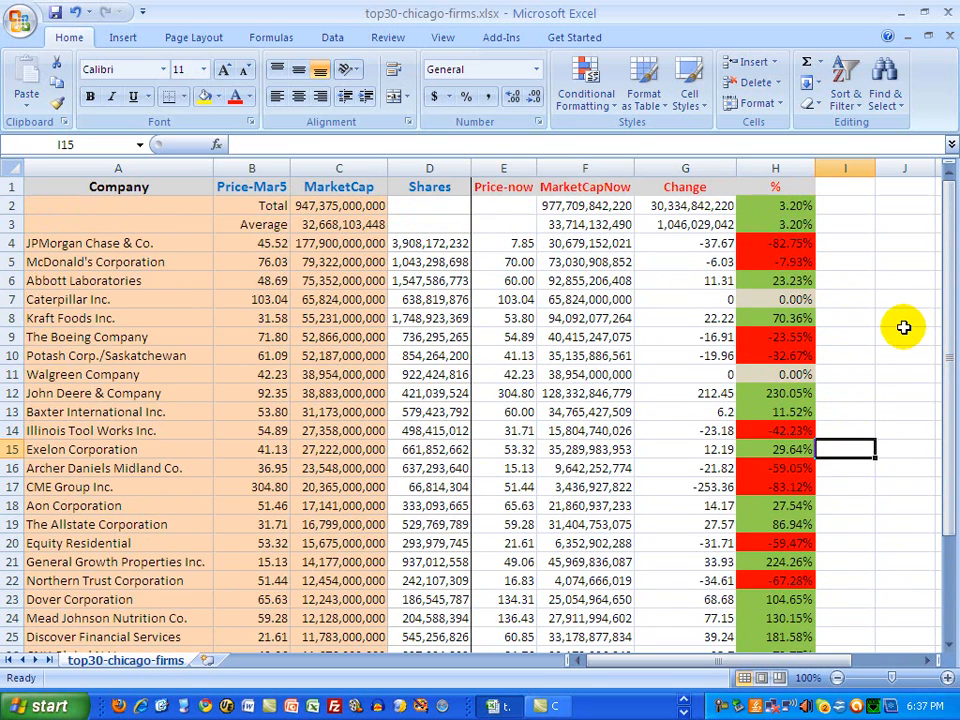